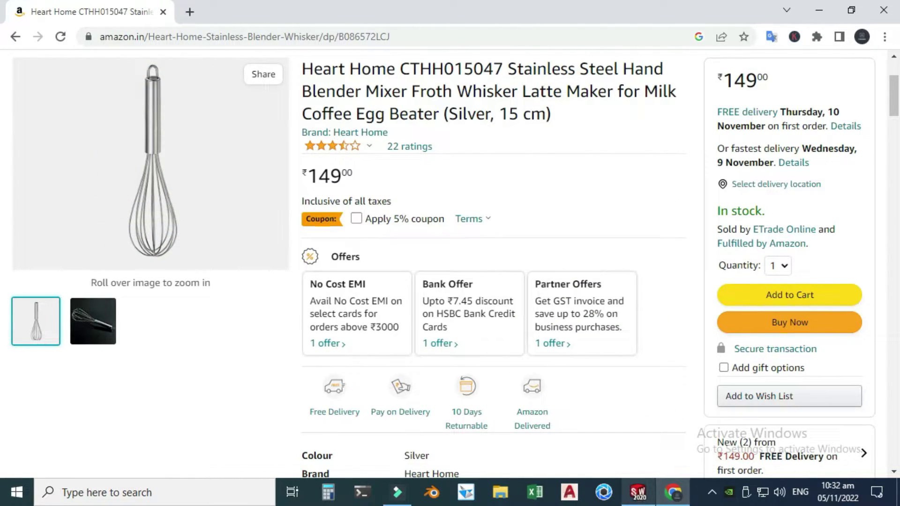
# Step: Switch to SOLIDWORKS and orbit the finished whisk model to examine its handle and wire loops
pyautogui.click(633, 493)
pyautogui.rightClick(527, 229)
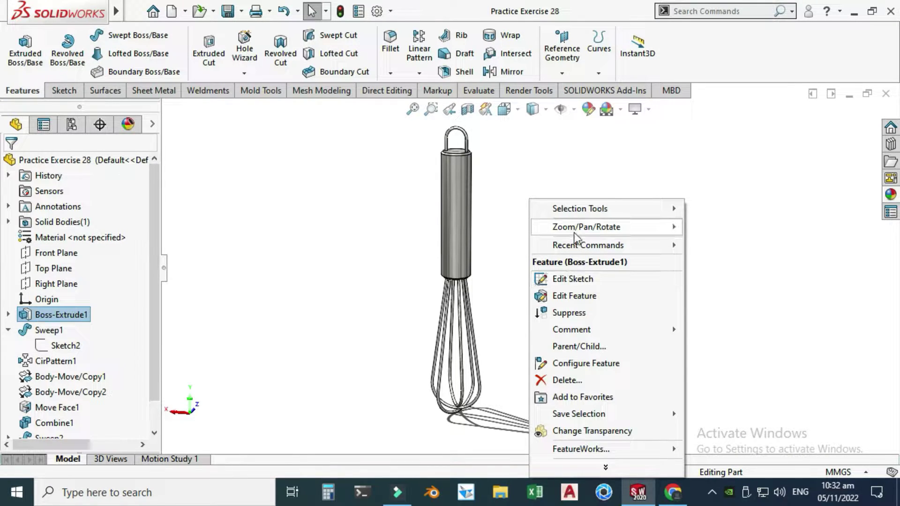
pyautogui.moveTo(581, 227)
pyautogui.click(744, 295)
pyautogui.moveTo(561, 342); pyautogui.dragTo(375, 357)
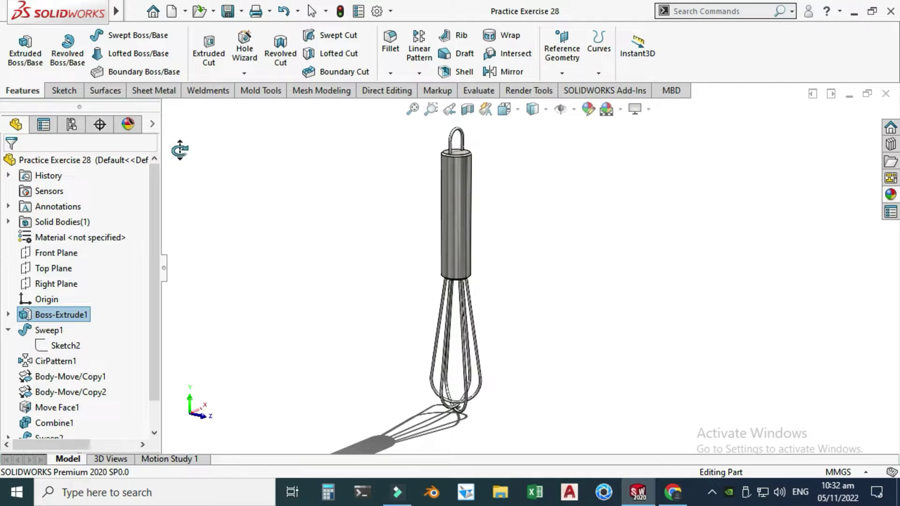
# Step: Create a new document from the Part template
pyautogui.click(187, 16)
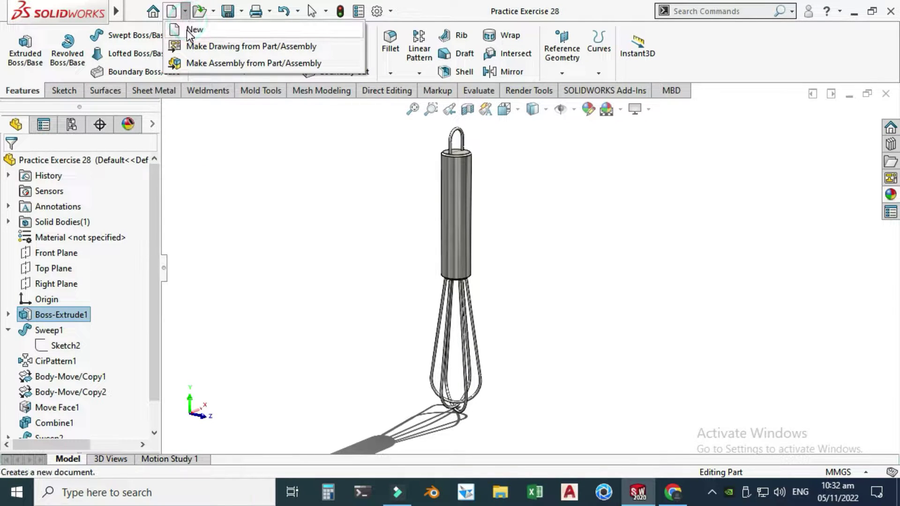
pyautogui.click(187, 30)
pyautogui.click(65, 109)
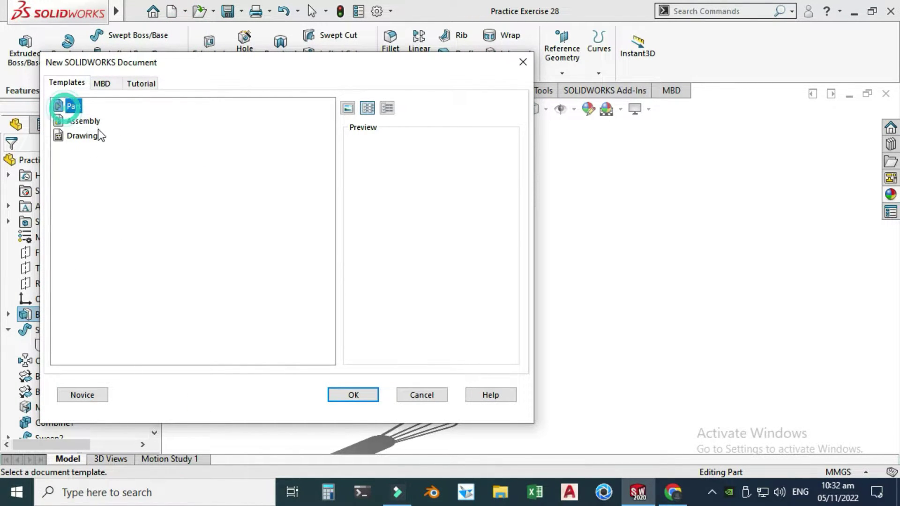
pyautogui.click(351, 395)
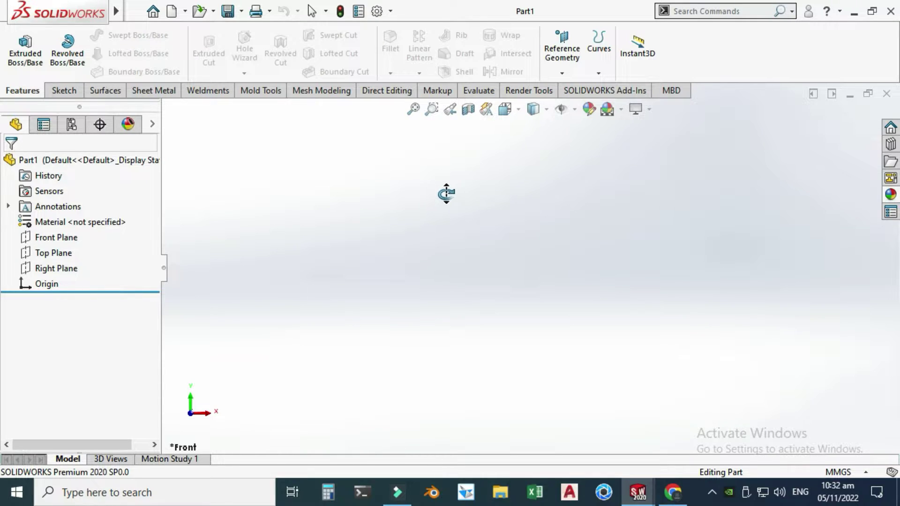
# Step: Apply the Plain White scene to the part and check the document's unit system
pyautogui.click(621, 113)
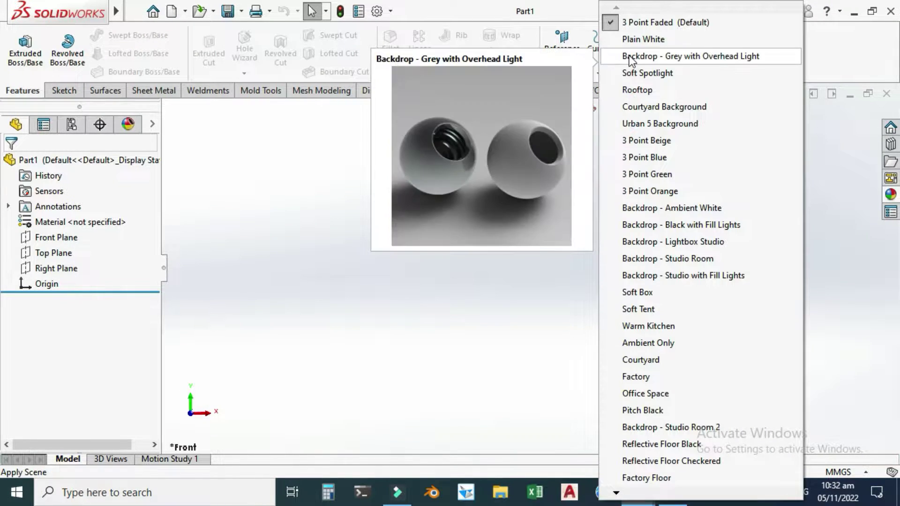
pyautogui.click(633, 43)
pyautogui.click(831, 474)
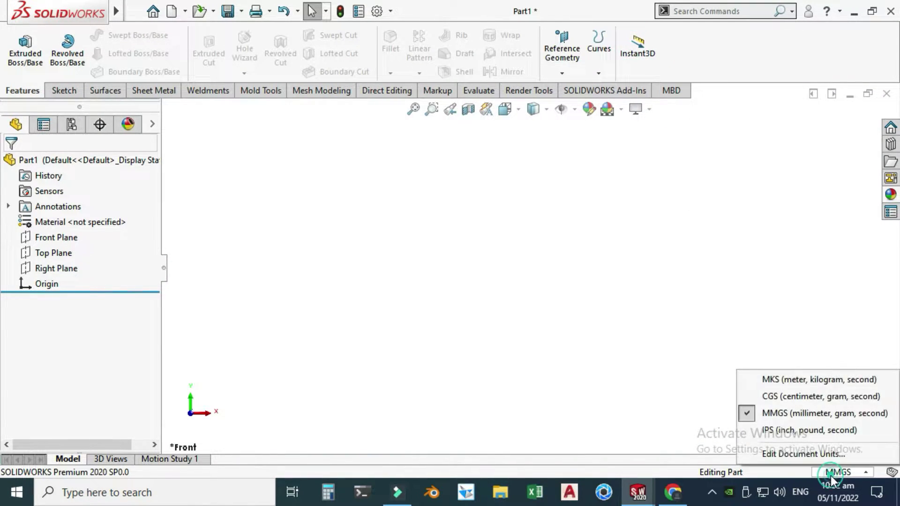
pyautogui.click(736, 319)
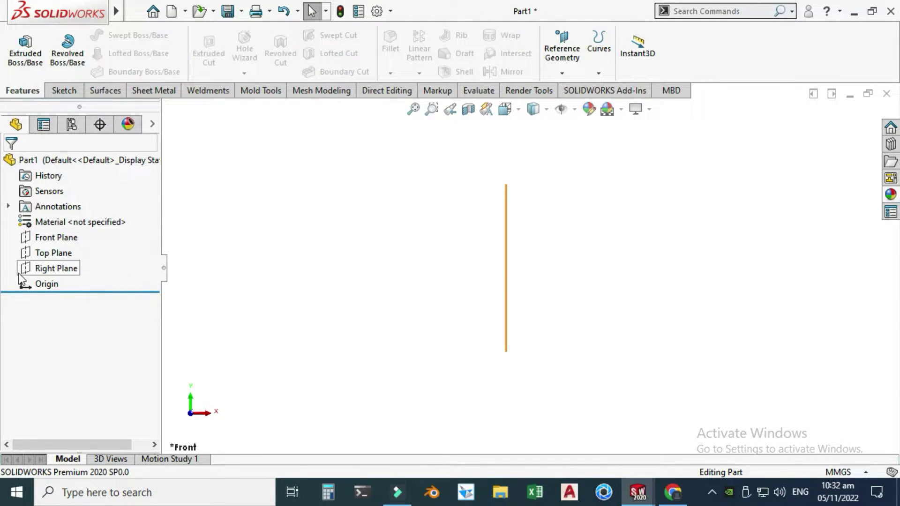
# Step: Start a sketch on the Top Plane and draw a circle about 93 mm in diameter centred on the origin
pyautogui.click(42, 252)
pyautogui.click(55, 235)
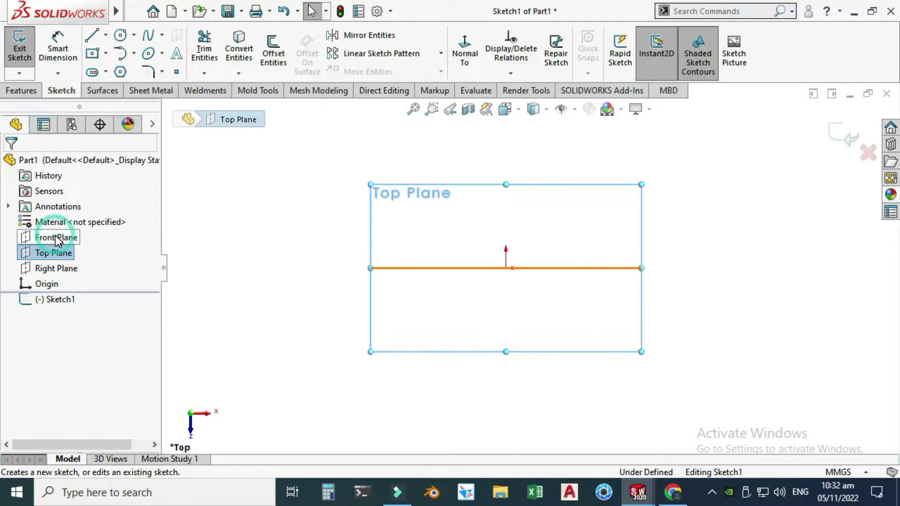
pyautogui.click(134, 35)
pyautogui.click(136, 53)
pyautogui.click(506, 268)
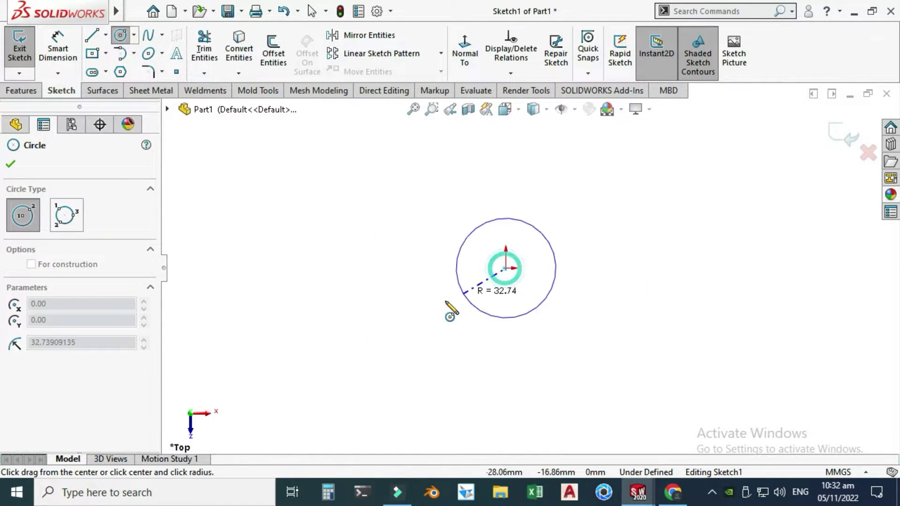
pyautogui.click(442, 301)
pyautogui.press('Escape')
# Step: Dimension the circle's diameter as 35 mm and exit the sketch
pyautogui.press('d')
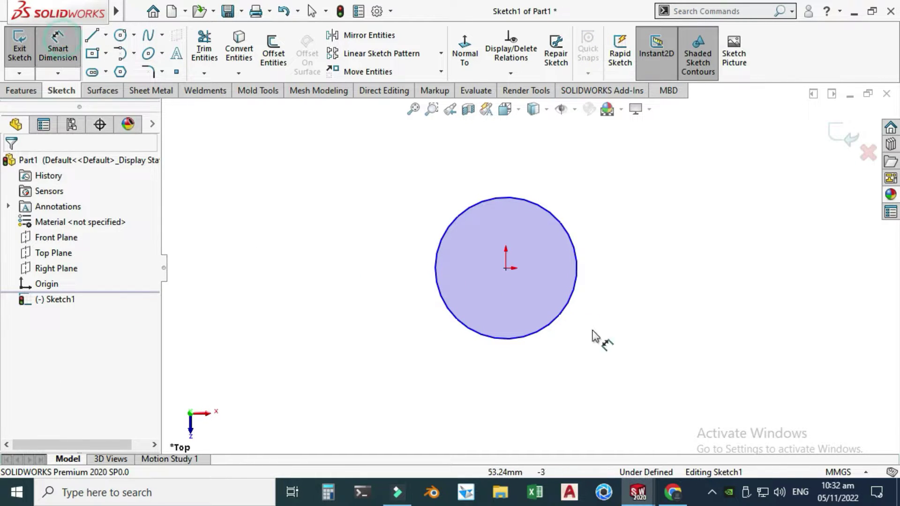
pyautogui.click(564, 306)
pyautogui.click(649, 329)
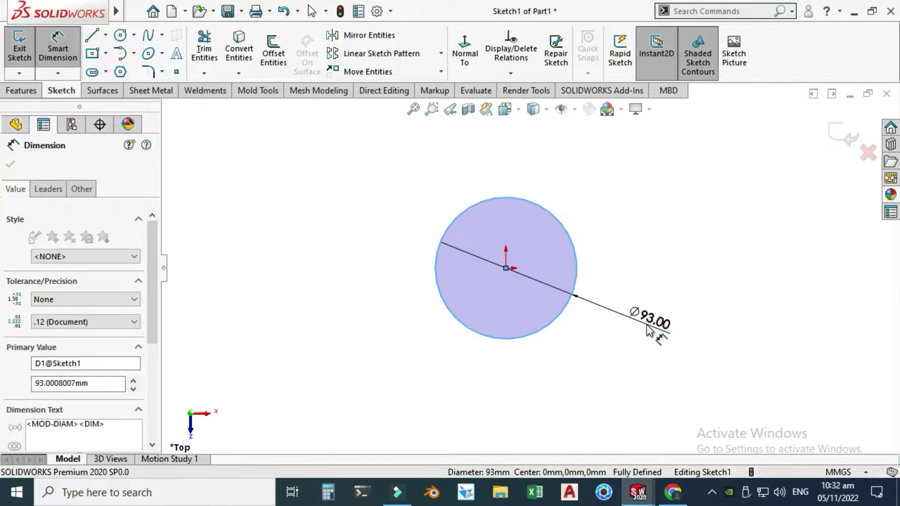
pyautogui.write('35')
pyautogui.press('Return')
pyautogui.press('Escape')
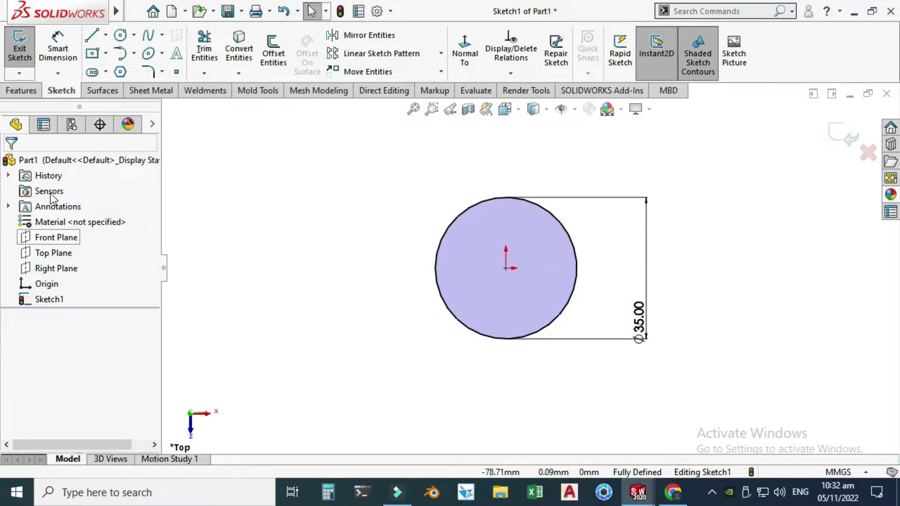
pyautogui.click(843, 133)
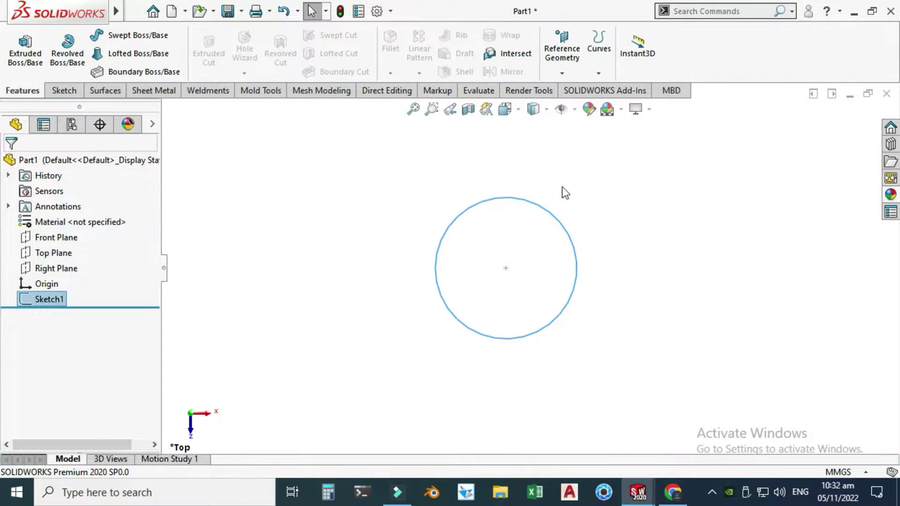
# Step: Extrude the circle 150 mm in the reversed direction, downward from the sketch plane, to form the whisk handle
pyautogui.click(25, 51)
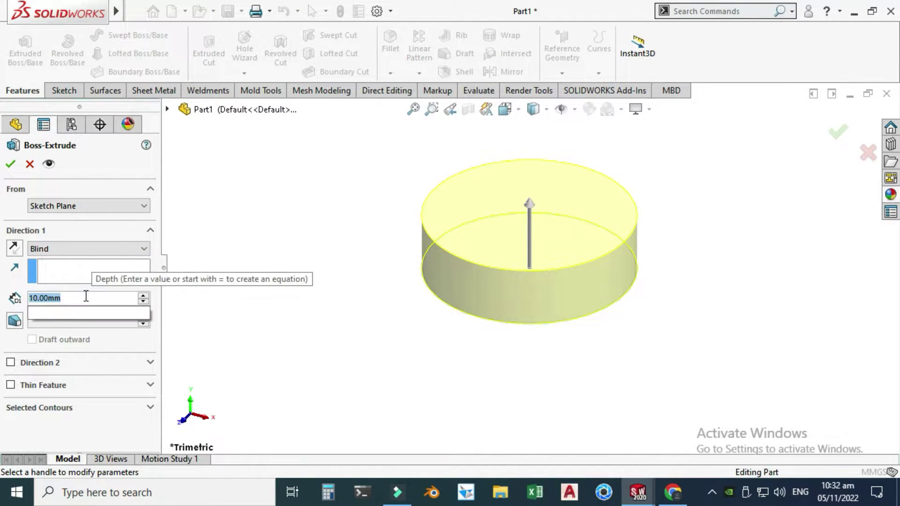
pyautogui.write('150')
pyautogui.press('Return')
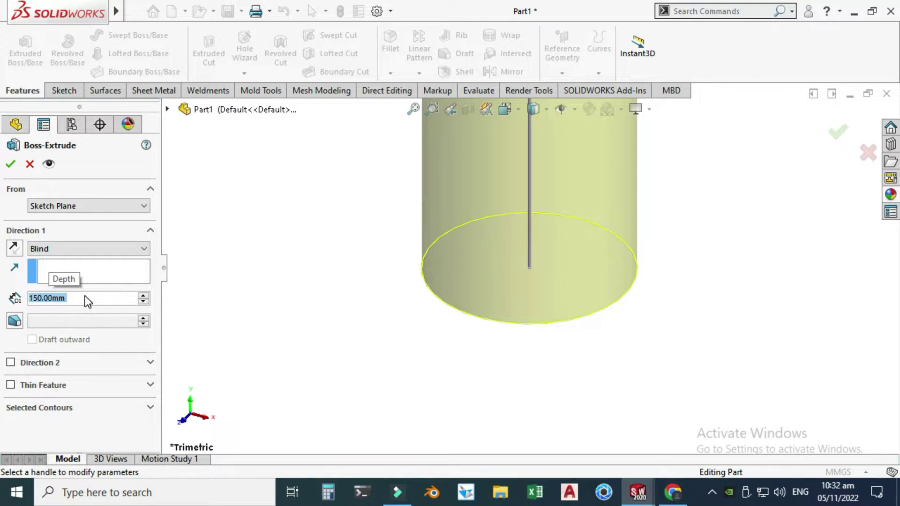
pyautogui.click(14, 248)
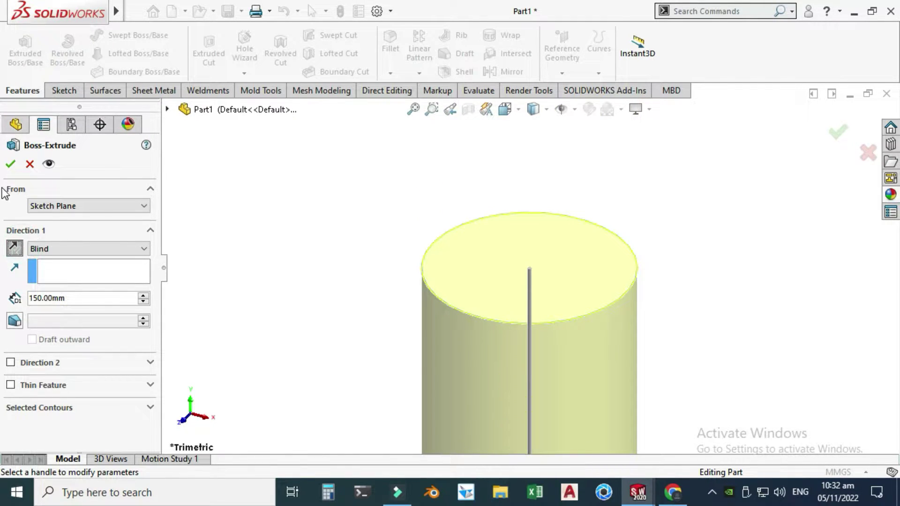
pyautogui.click(11, 165)
pyautogui.press('z')
pyautogui.press('z')
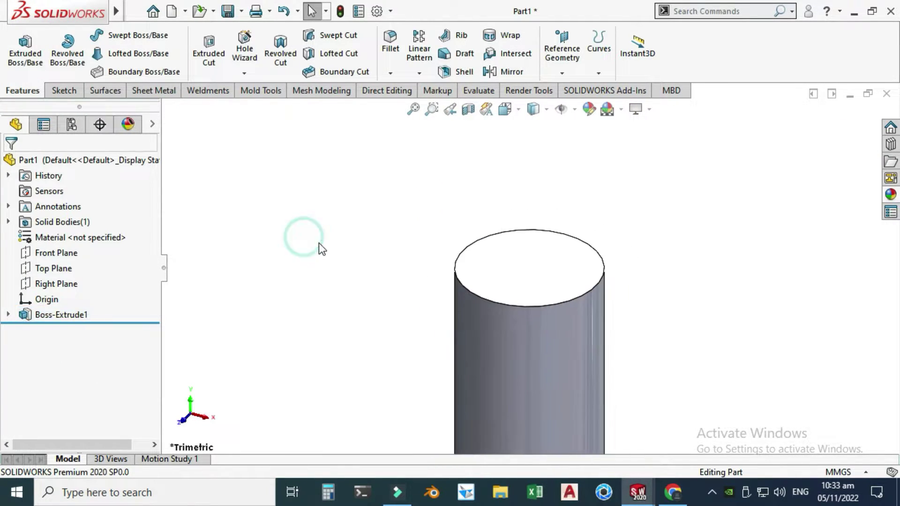
# Step: After checking the whisk photo in Chrome, sketch a vertical centreline about 210 mm long on the Front Plane, down from the handle's bottom-edge midpoint
pyautogui.click(673, 492)
pyautogui.moveTo(191, 193)
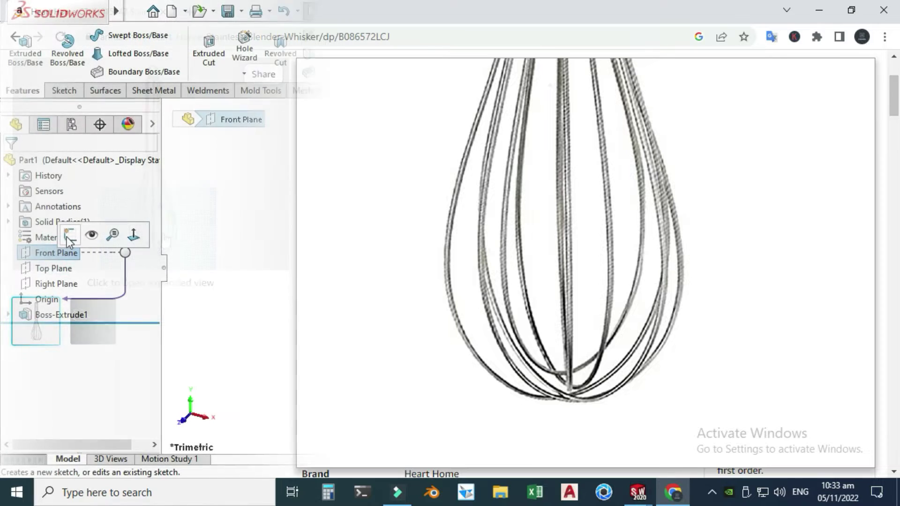
pyautogui.click(67, 237)
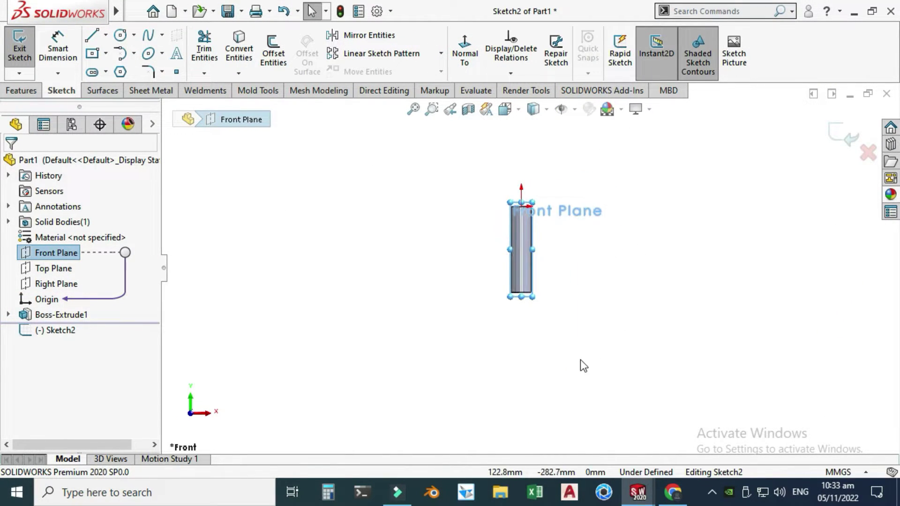
pyautogui.scroll(-2, 549, 338)
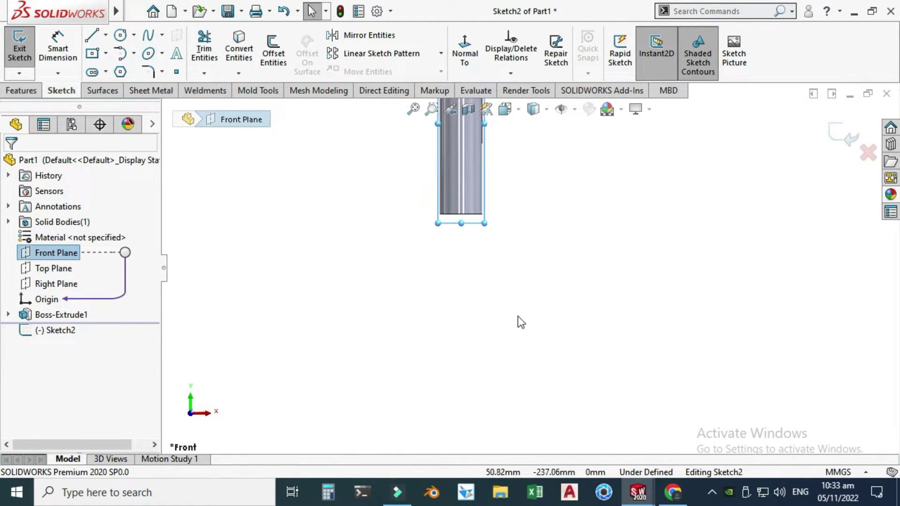
pyautogui.click(107, 35)
pyautogui.click(123, 71)
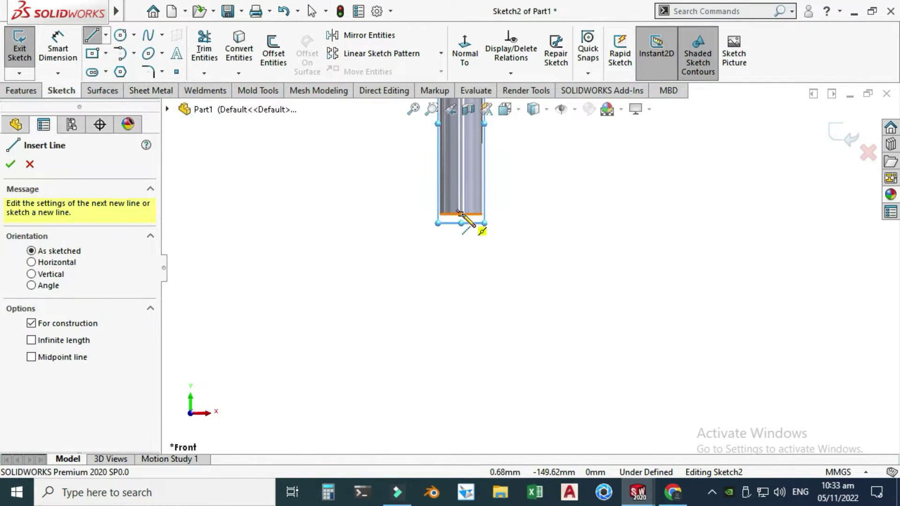
pyautogui.click(460, 222)
pyautogui.doubleClick(482, 406)
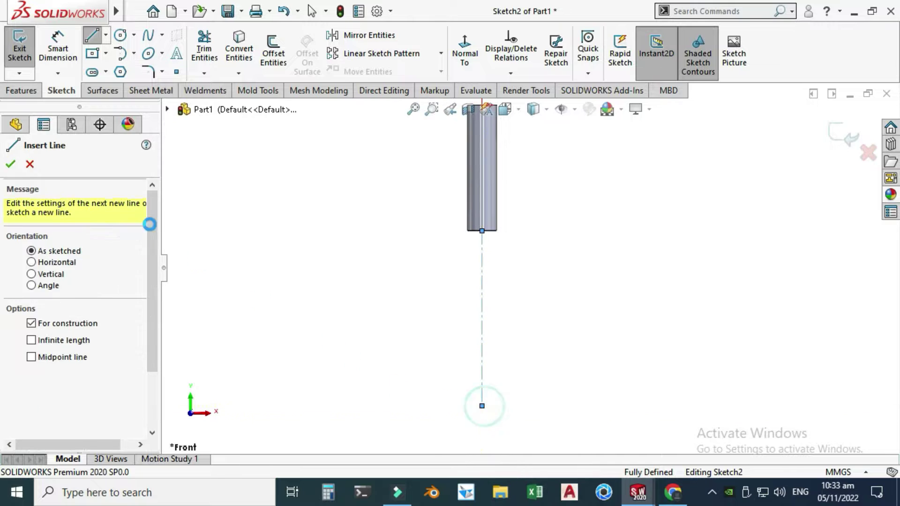
# Step: Dimension the vertical centreline's length as 150 mm
pyautogui.click(58, 50)
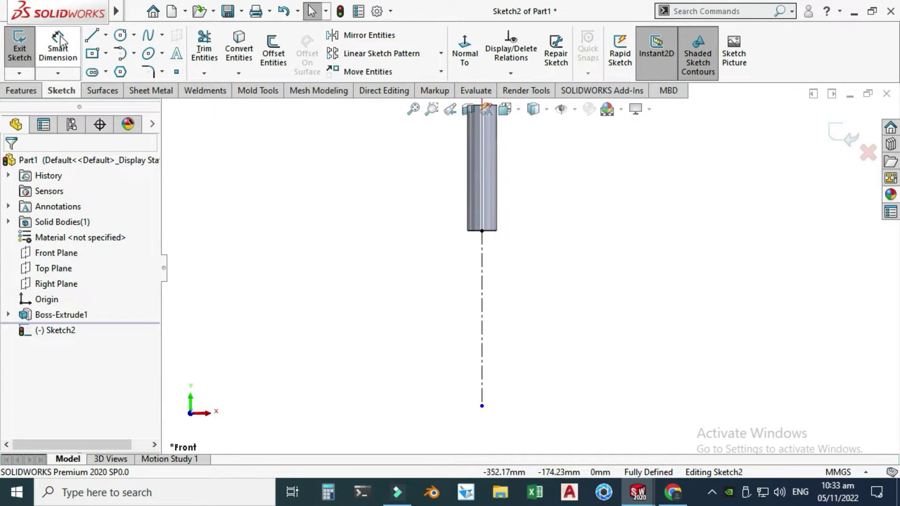
pyautogui.click(619, 324)
pyautogui.click(620, 323)
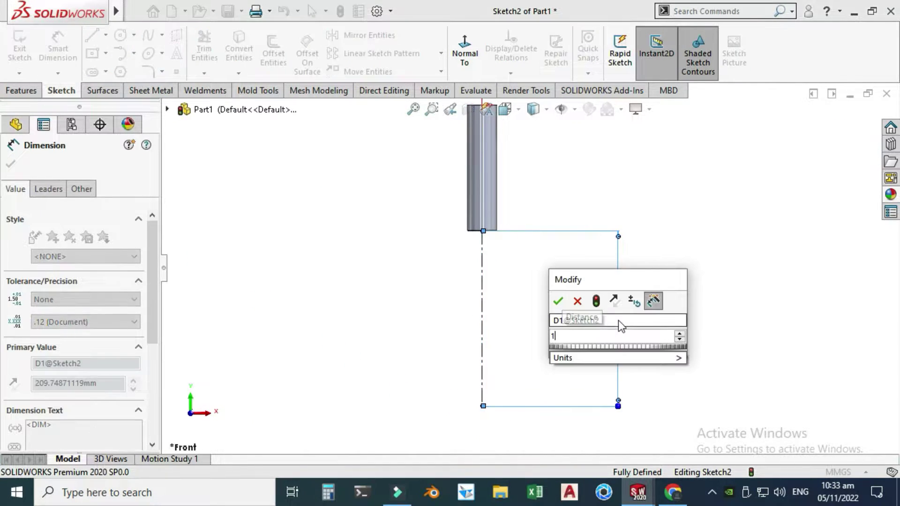
pyautogui.write('150')
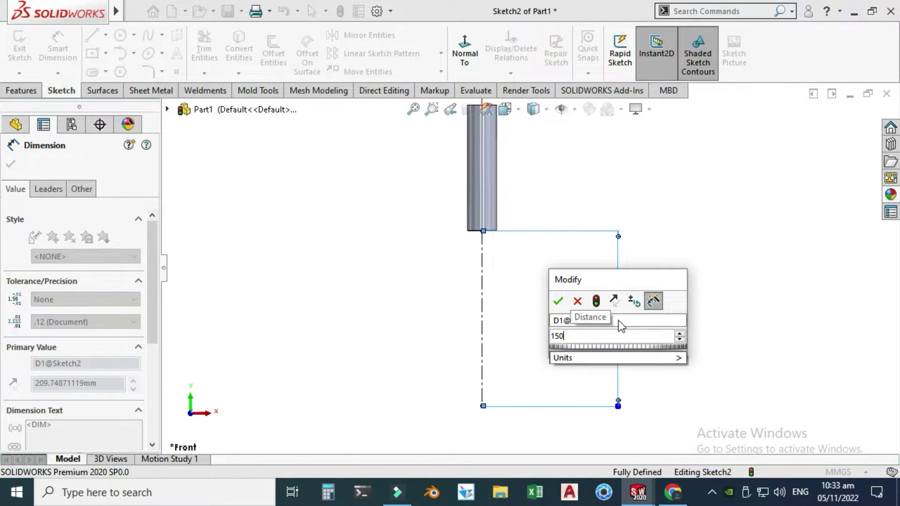
pyautogui.press('Return')
pyautogui.press('Escape')
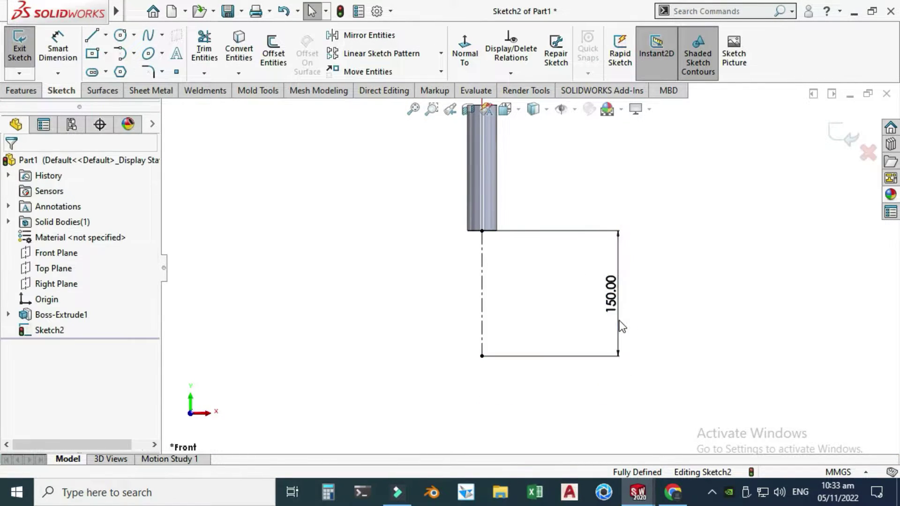
# Step: Sketch a slanted line about 60 mm long from the handle's bottom edge and a tangent arc ending at the centreline's lower endpoint
pyautogui.scroll(-2, 362, 272)
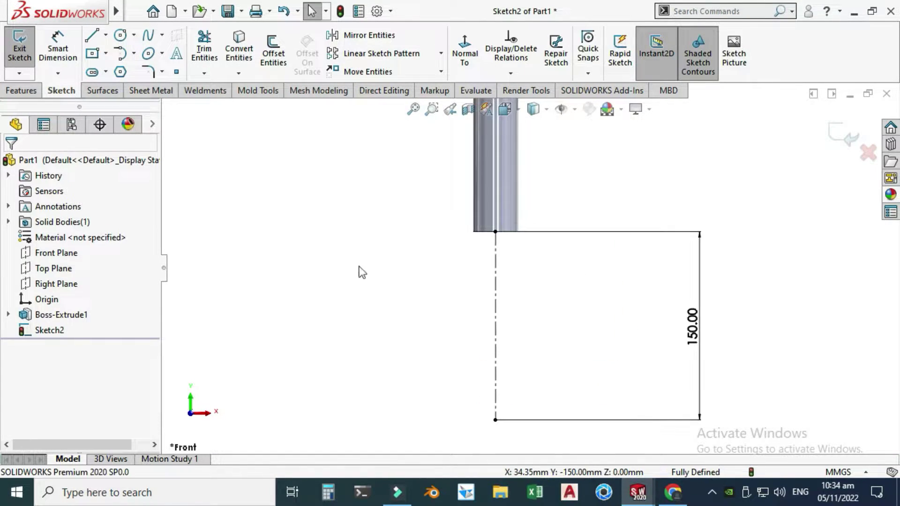
pyautogui.click(92, 36)
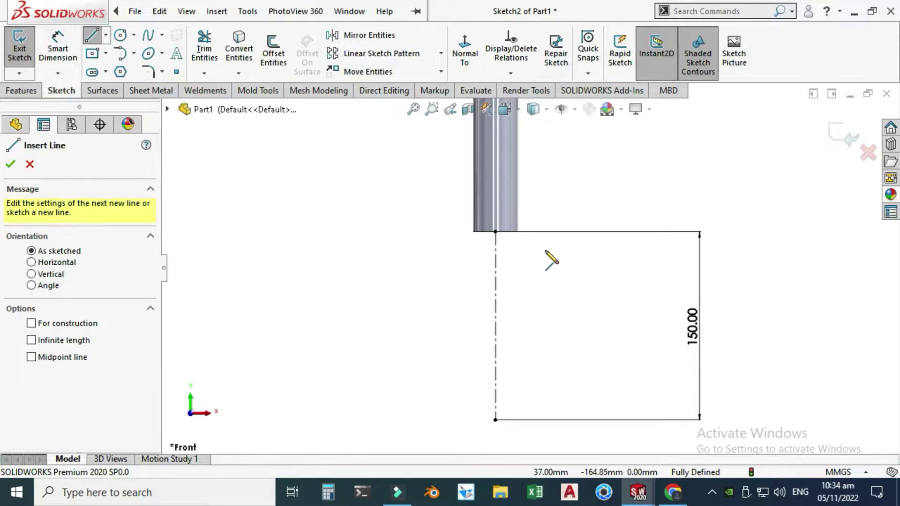
pyautogui.click(509, 233)
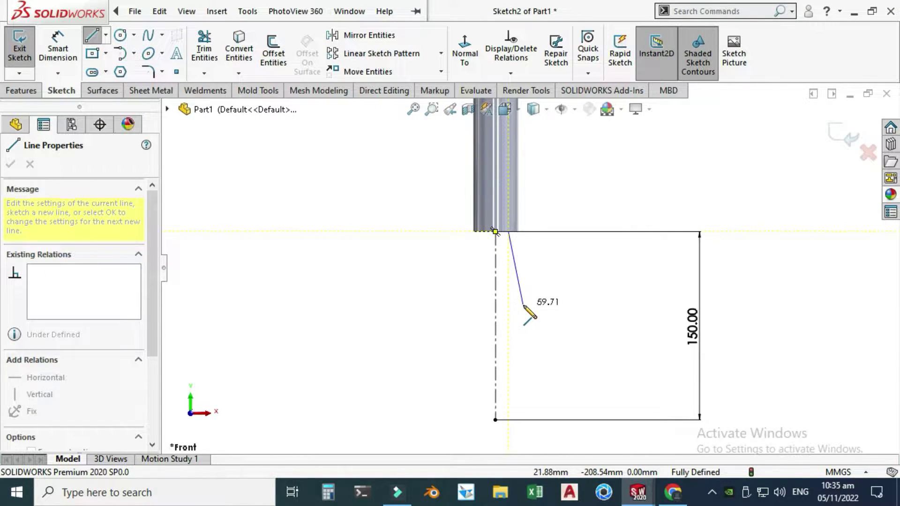
pyautogui.click(525, 307)
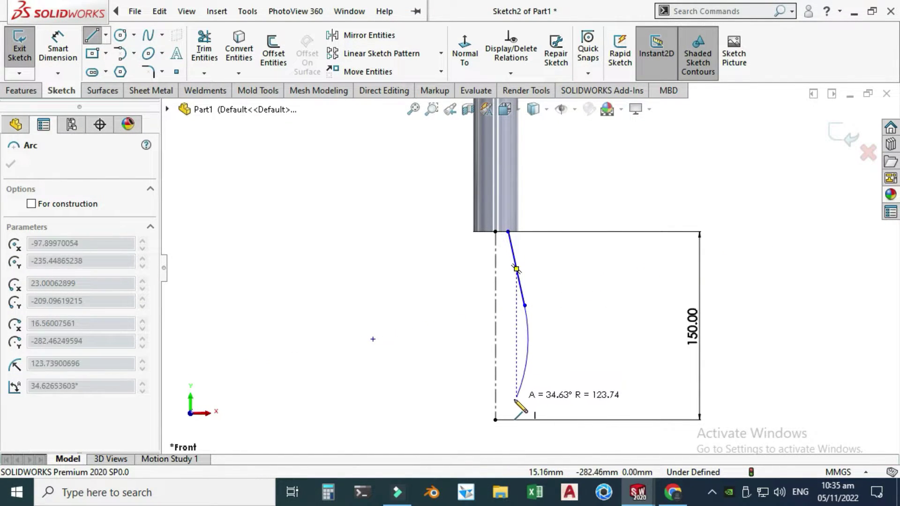
pyautogui.click(495, 420)
pyautogui.press('Escape')
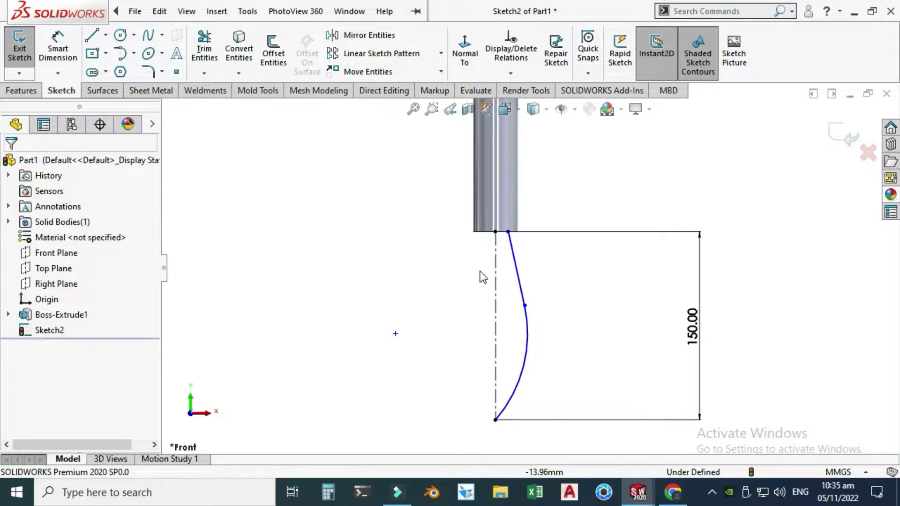
# Step: Check the existing relations between the slanted line and the arc
pyautogui.click(518, 276)
pyautogui.keyDown('ctrl'); pyautogui.click(528, 347); pyautogui.keyUp('ctrl')
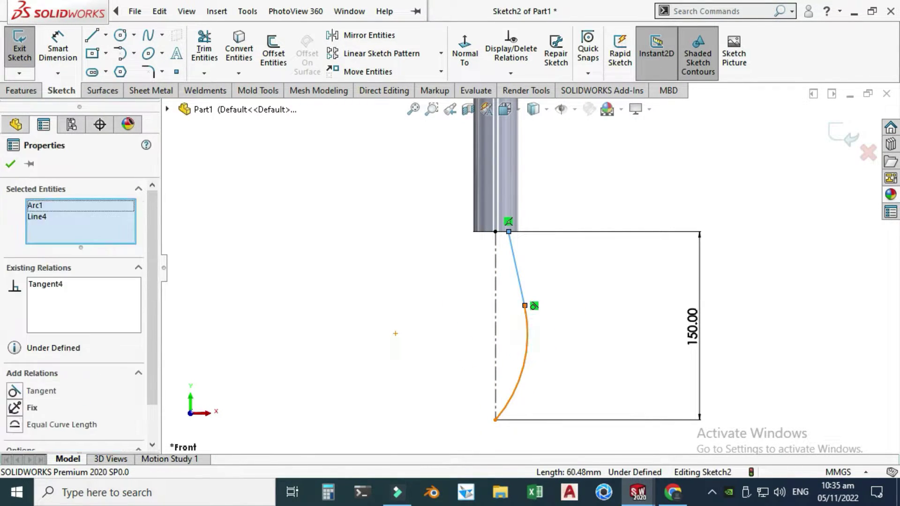
pyautogui.click(458, 271)
# Step: Dimension the horizontal distance from the centreline's upper endpoint to the slanted line's upper endpoint as 11 mm
pyautogui.scroll(1, 457, 296)
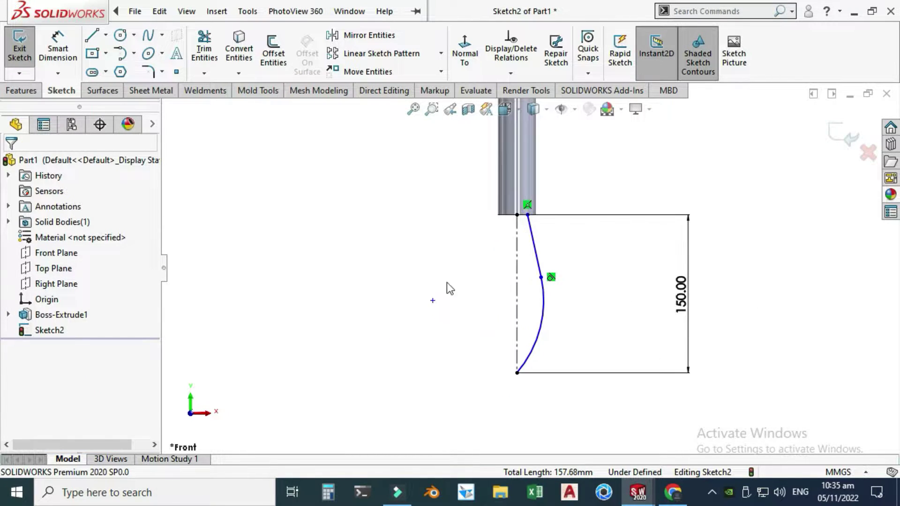
pyautogui.click(58, 49)
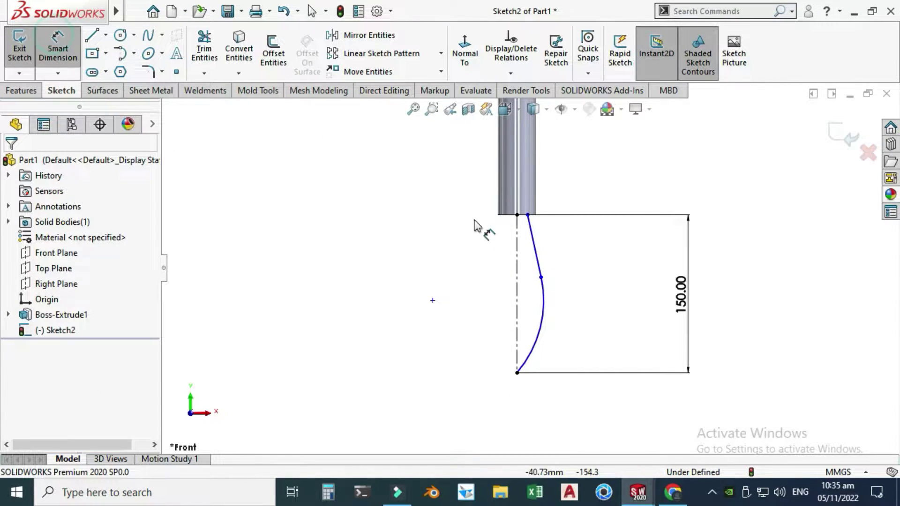
pyautogui.scroll(-2, 516, 188)
pyautogui.click(515, 246)
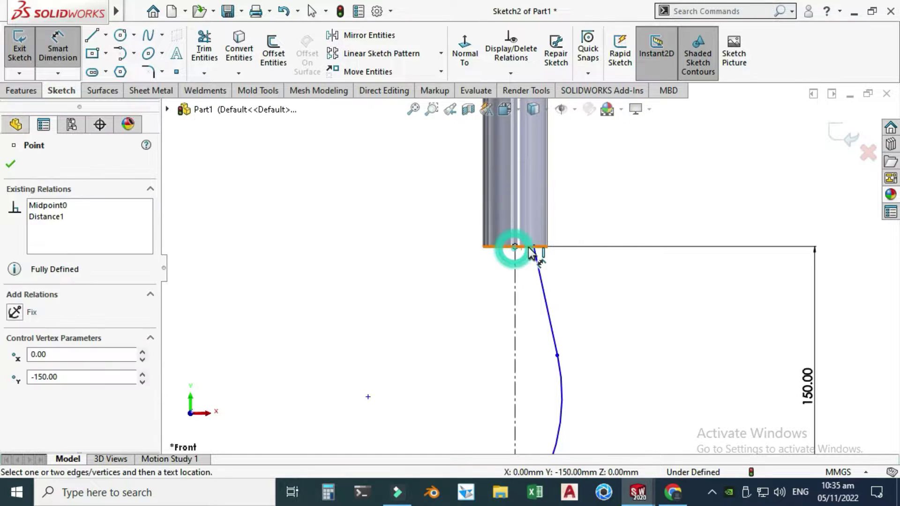
pyautogui.click(534, 246)
pyautogui.click(614, 193)
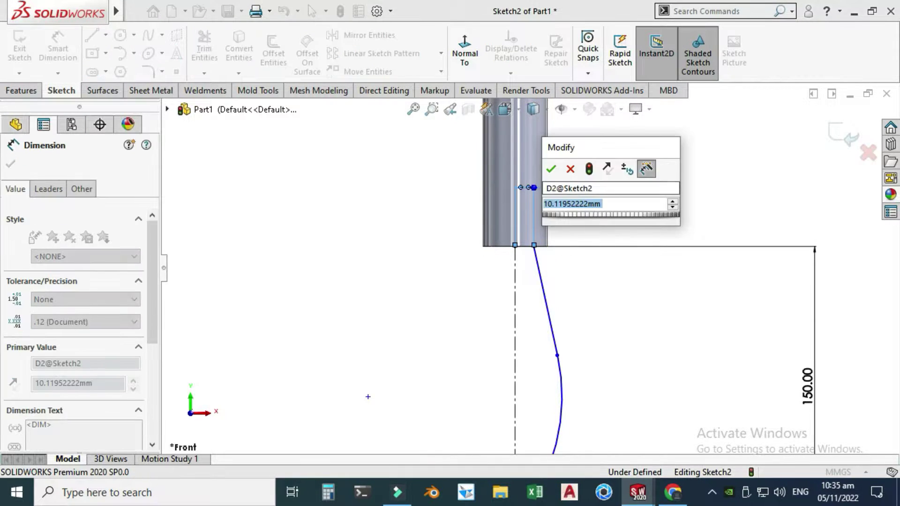
pyautogui.write('11')
pyautogui.press('Return')
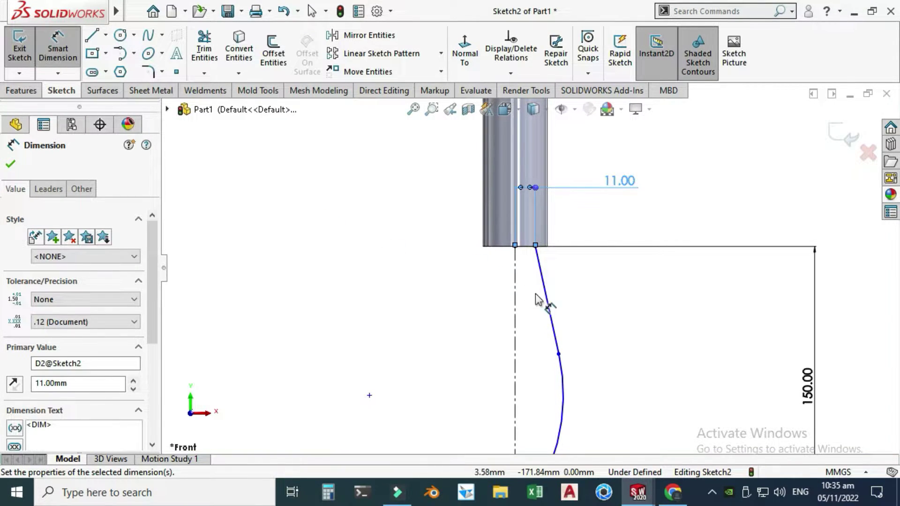
# Step: Dimension the angle between the slanted line and the vertical centreline as 8°
pyautogui.click(549, 318)
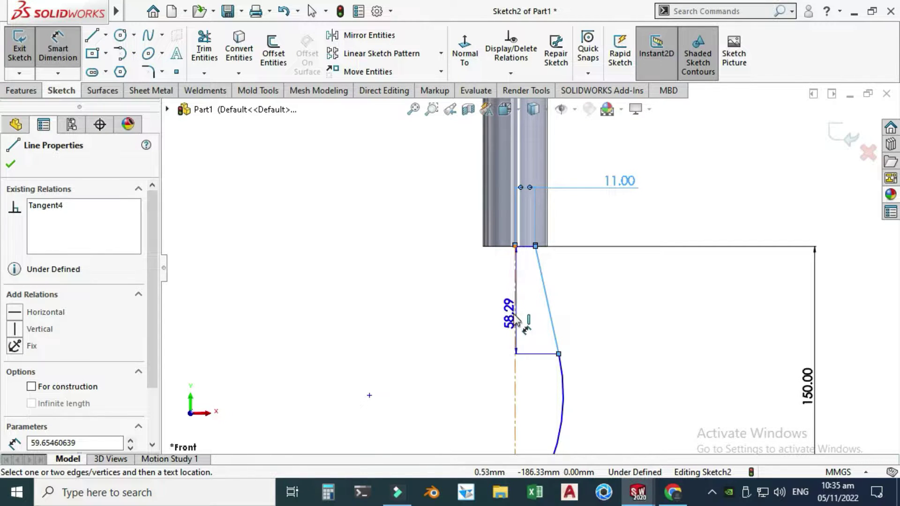
pyautogui.click(515, 317)
pyautogui.click(530, 313)
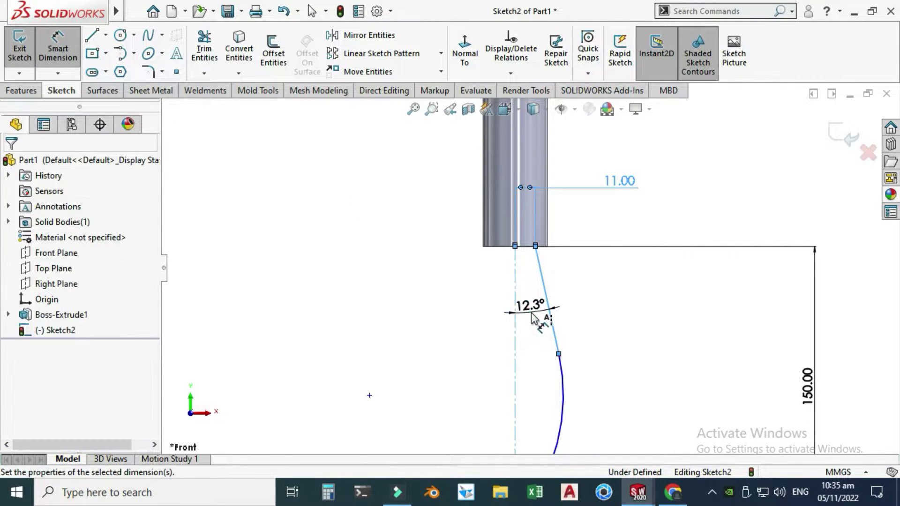
pyautogui.press('Return')
pyautogui.press('Escape')
pyautogui.scroll(3, 484, 295)
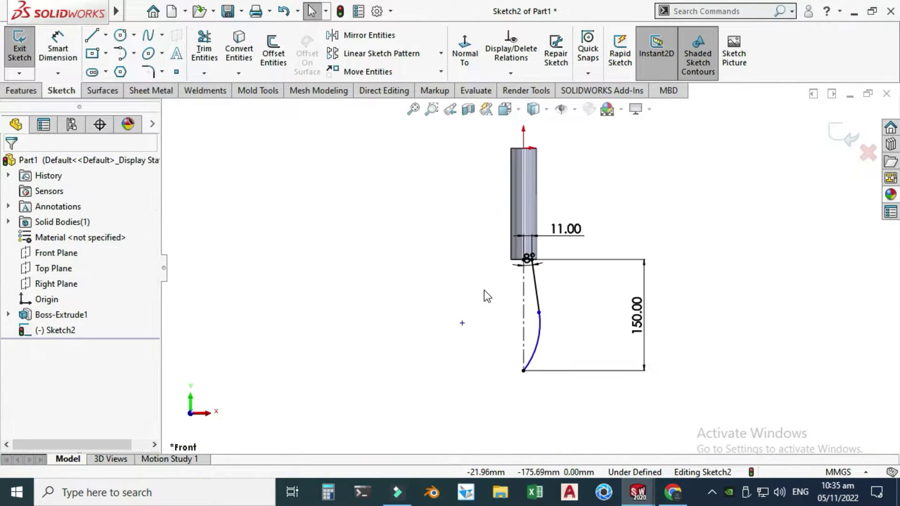
# Step: Sketch a horizontal centreline about 93 mm long, running left from the vertical centreline's lower endpoint
pyautogui.scroll(-2, 528, 281)
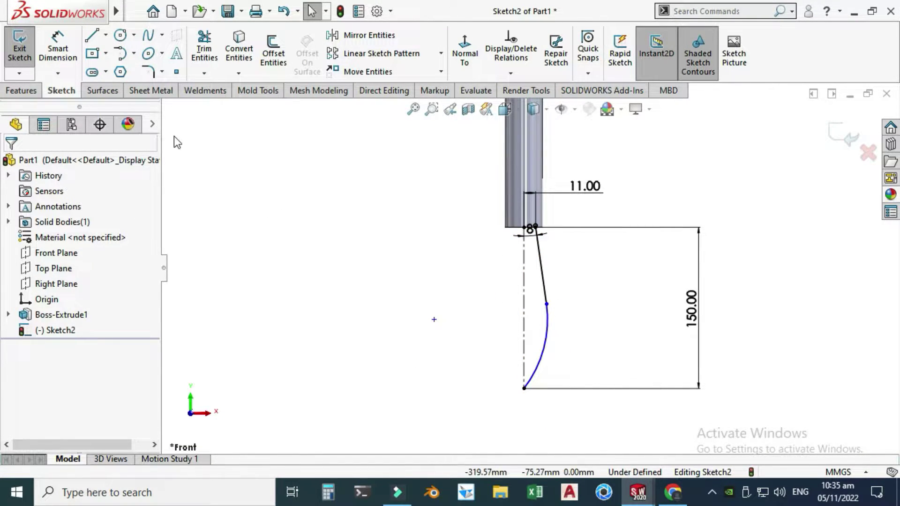
pyautogui.click(105, 35)
pyautogui.click(123, 69)
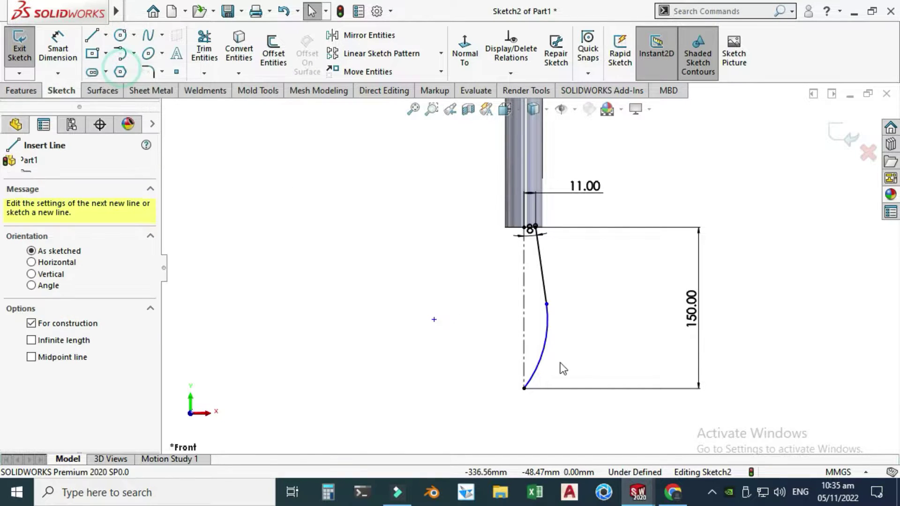
pyautogui.click(524, 388)
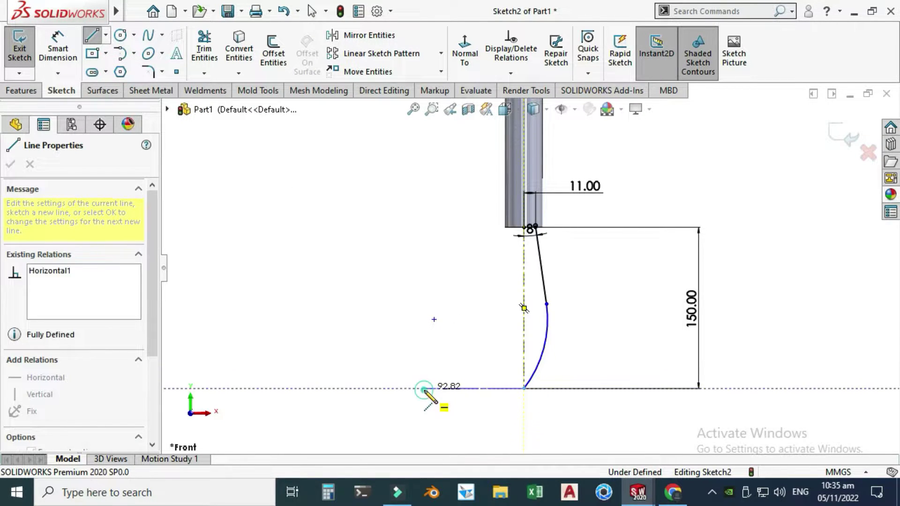
pyautogui.click(424, 388)
pyautogui.press('Escape')
# Step: Make the arc tangent to the horizontal centreline
pyautogui.click(529, 382)
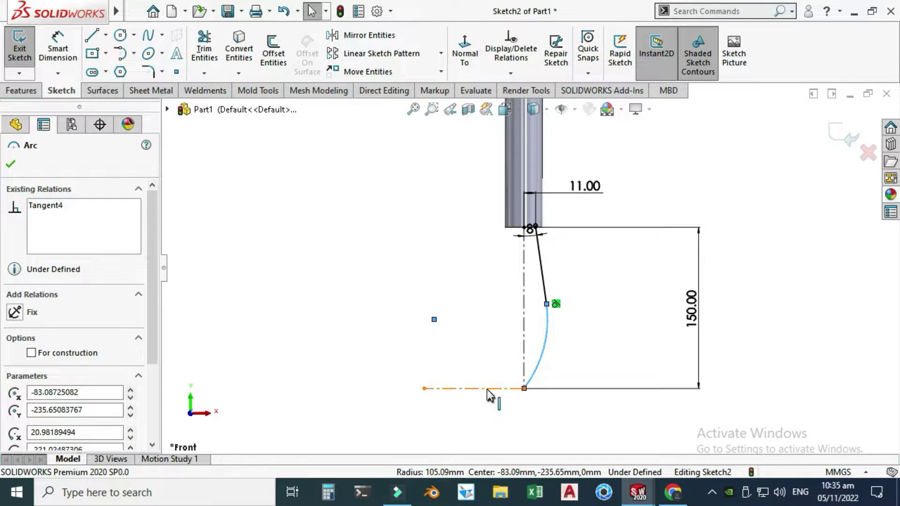
pyautogui.keyDown('ctrl'); pyautogui.click(487, 388); pyautogui.keyUp('ctrl')
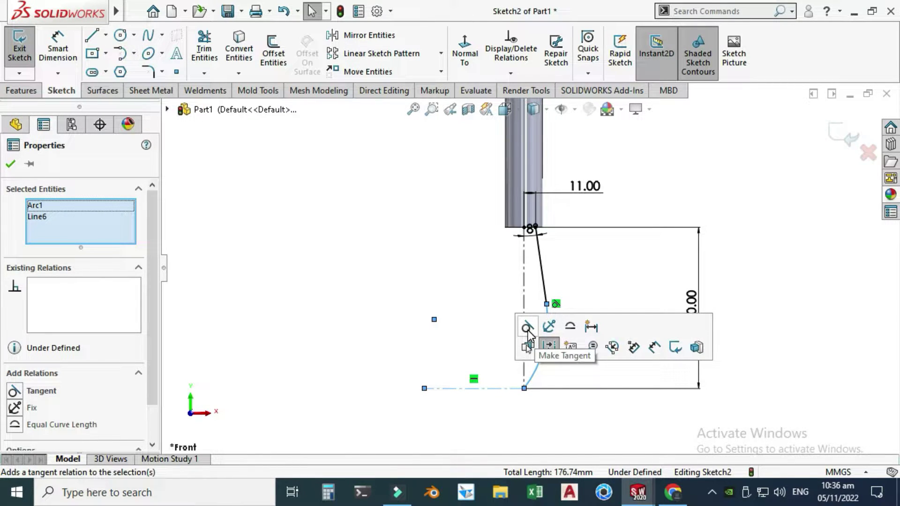
pyautogui.click(527, 328)
pyautogui.click(419, 328)
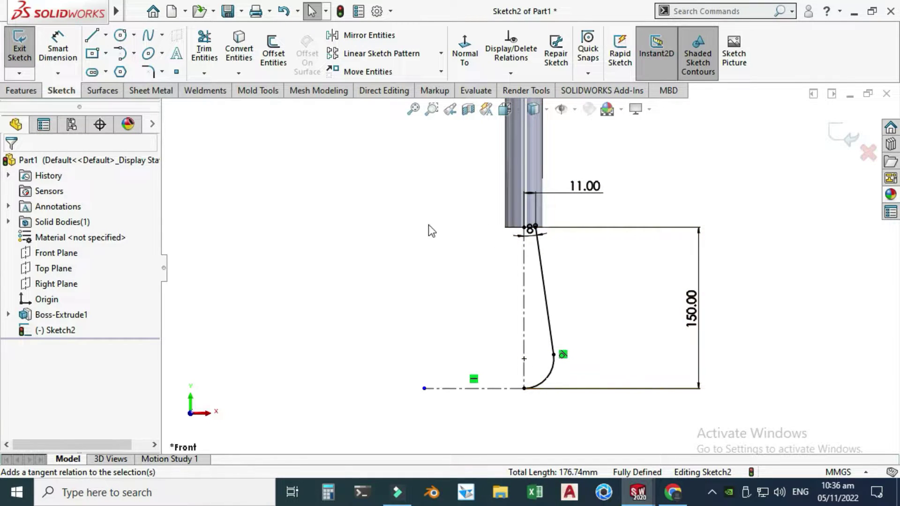
# Step: Mirror the slanted line and the arc about the vertical centreline to close the loop profile
pyautogui.click(366, 36)
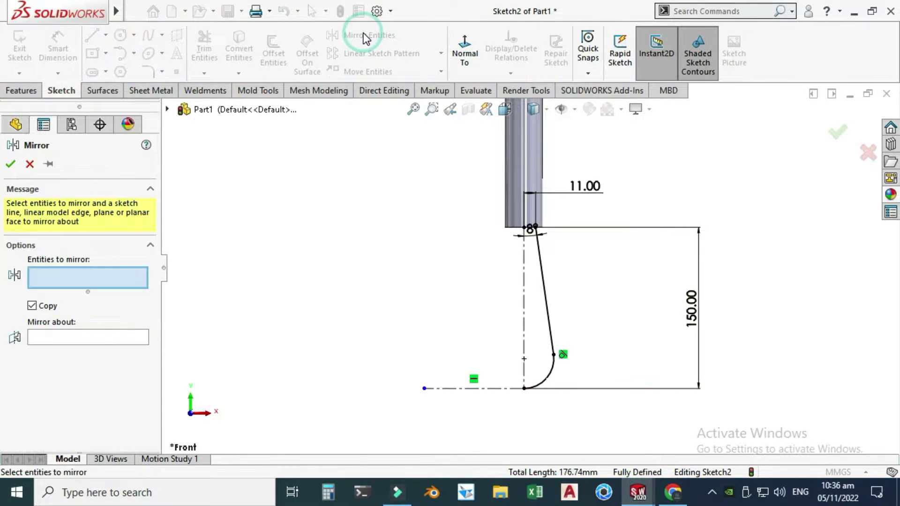
pyautogui.click(548, 282)
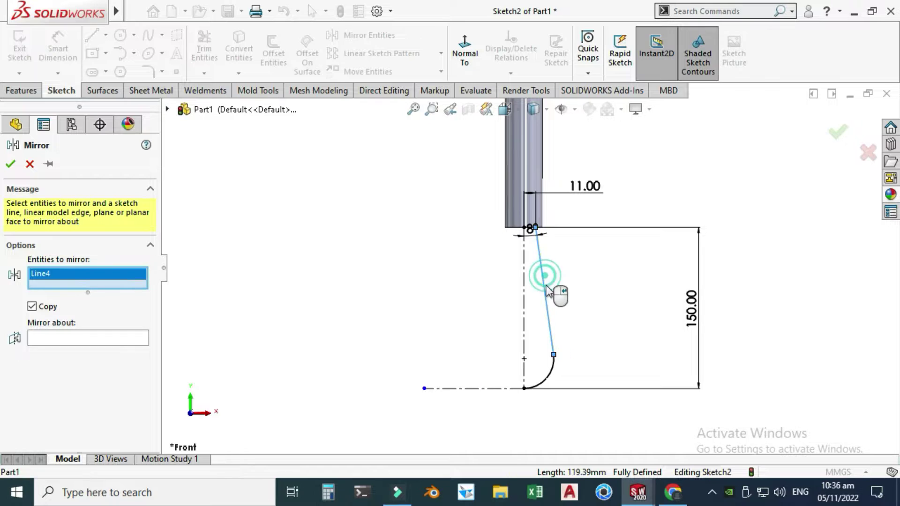
pyautogui.click(549, 374)
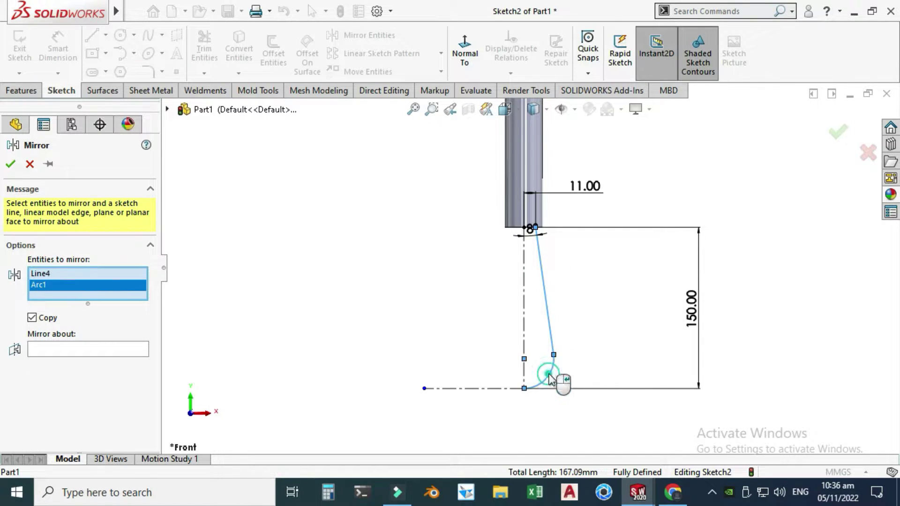
pyautogui.click(125, 347)
pyautogui.click(524, 310)
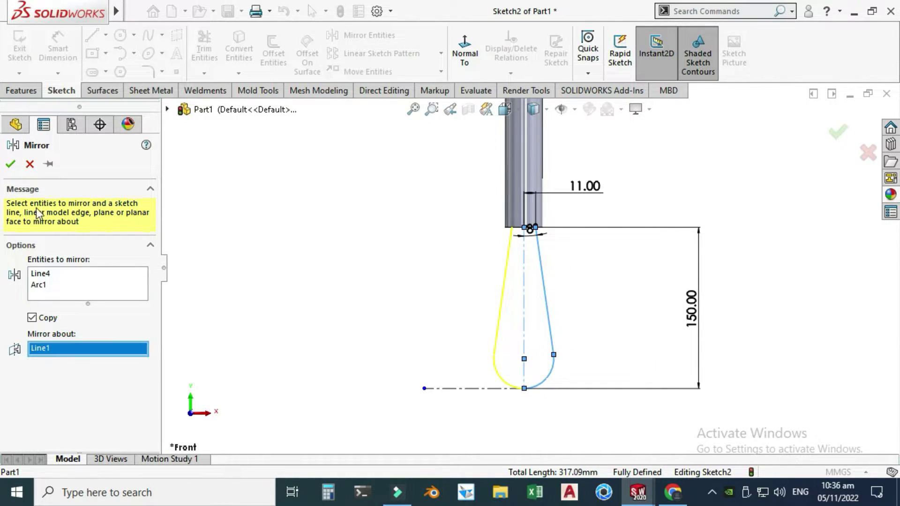
pyautogui.click(11, 164)
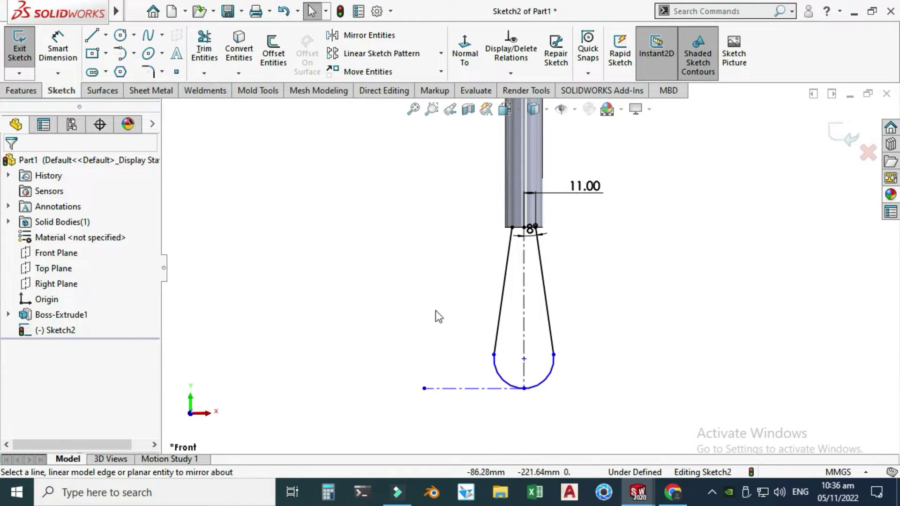
pyautogui.scroll(2, 570, 257)
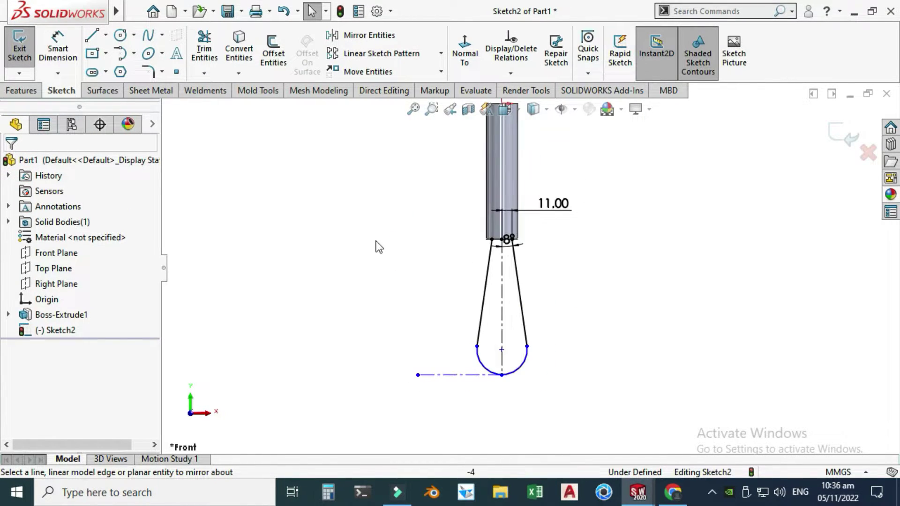
# Step: Dimension the height from the handle's bottom-edge midpoint to the loop's lowest point as 150 mm and exit the sketch
pyautogui.click(61, 52)
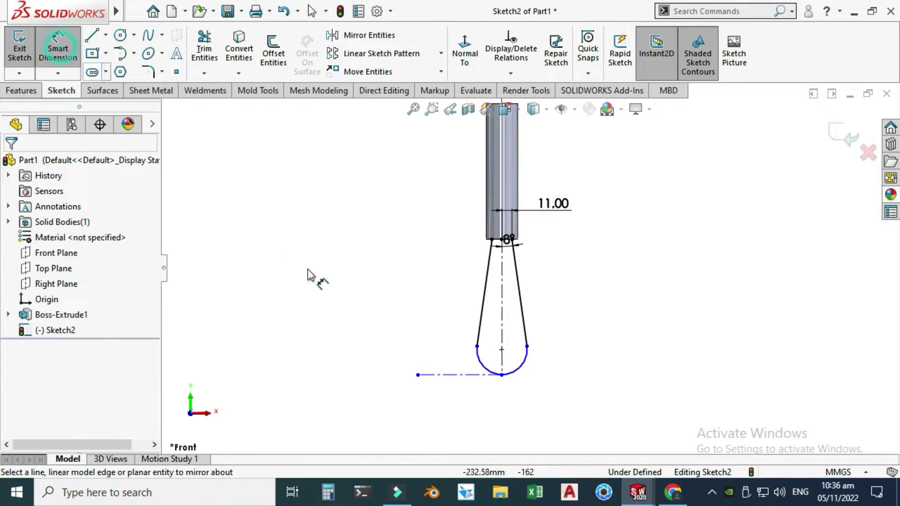
pyautogui.click(501, 375)
pyautogui.click(504, 240)
pyautogui.click(685, 288)
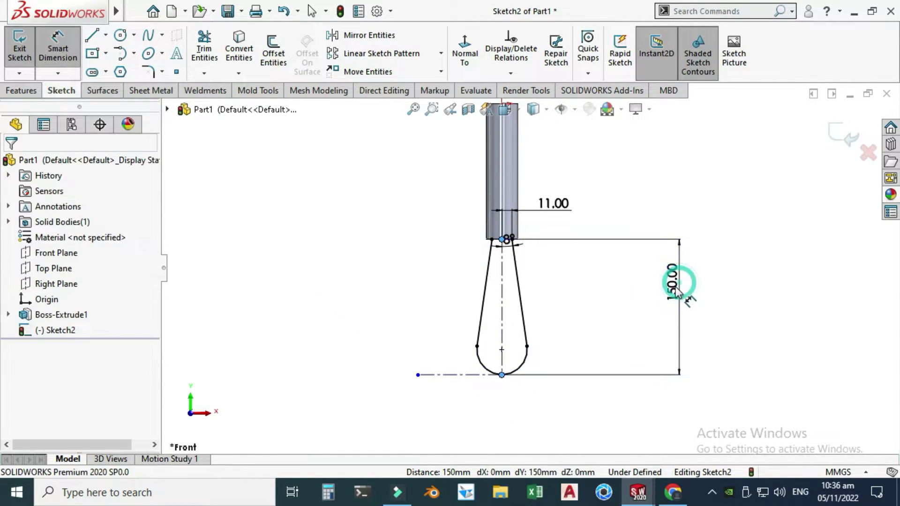
pyautogui.click(618, 263)
pyautogui.press('Escape')
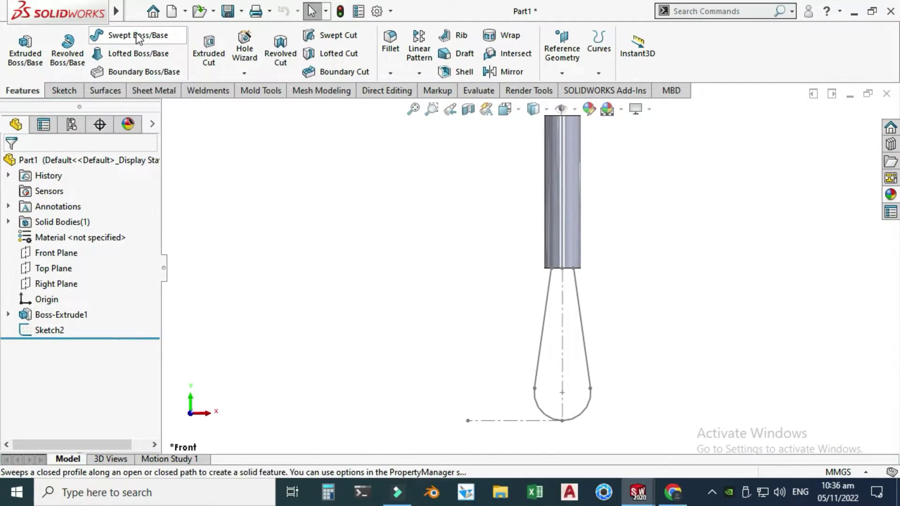
# Step: Set up a Swept Boss/Base with a 3 mm circular profile, using the loop sketch as its path
pyautogui.click(132, 35)
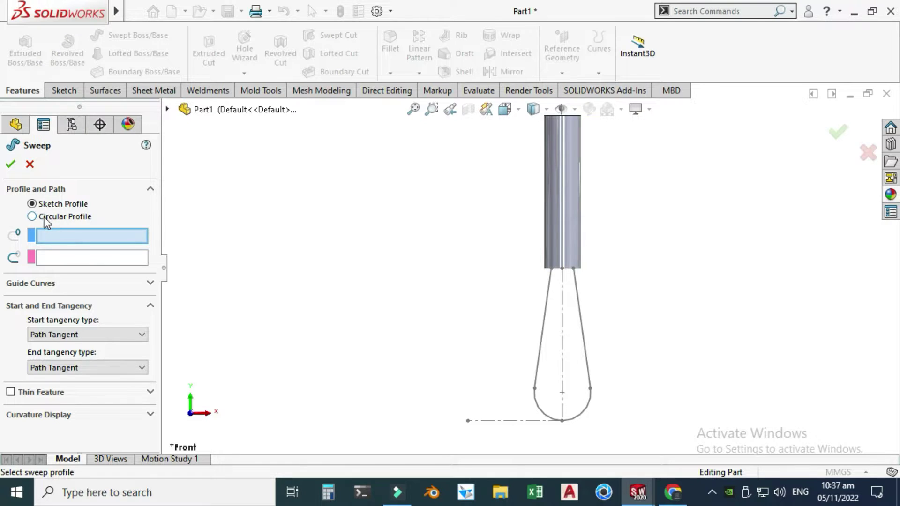
pyautogui.click(55, 218)
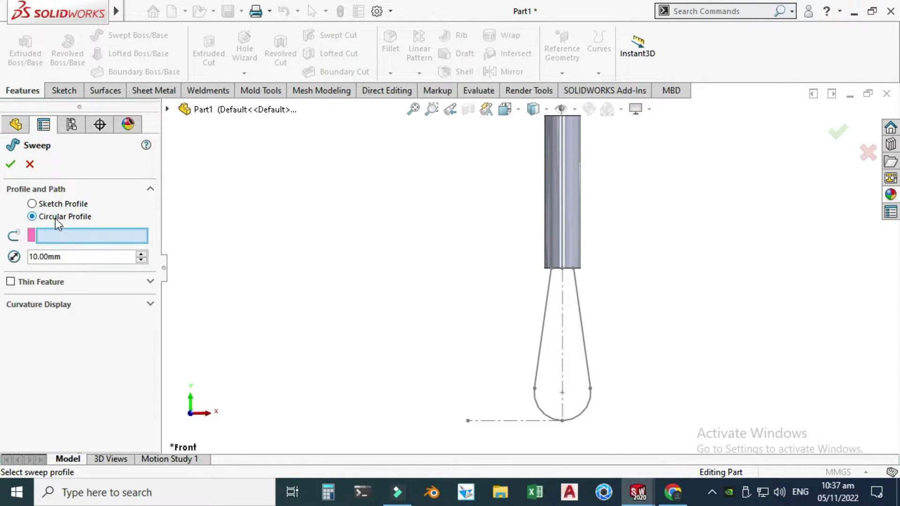
pyautogui.doubleClick(65, 256)
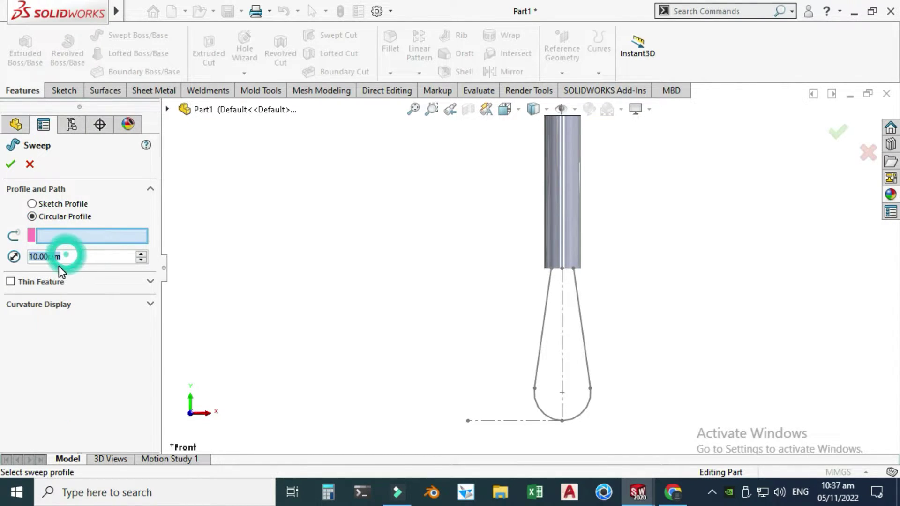
pyautogui.write('3')
pyautogui.press('Return')
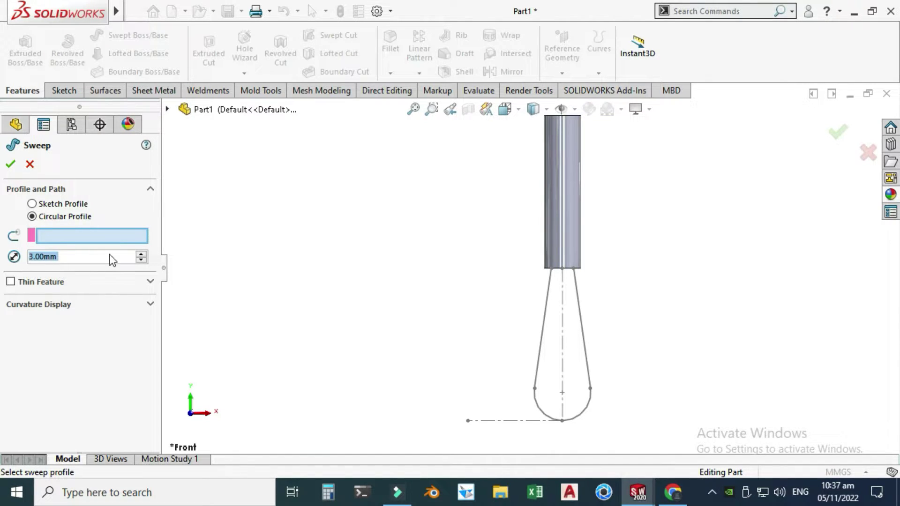
pyautogui.scroll(-1, 530, 330)
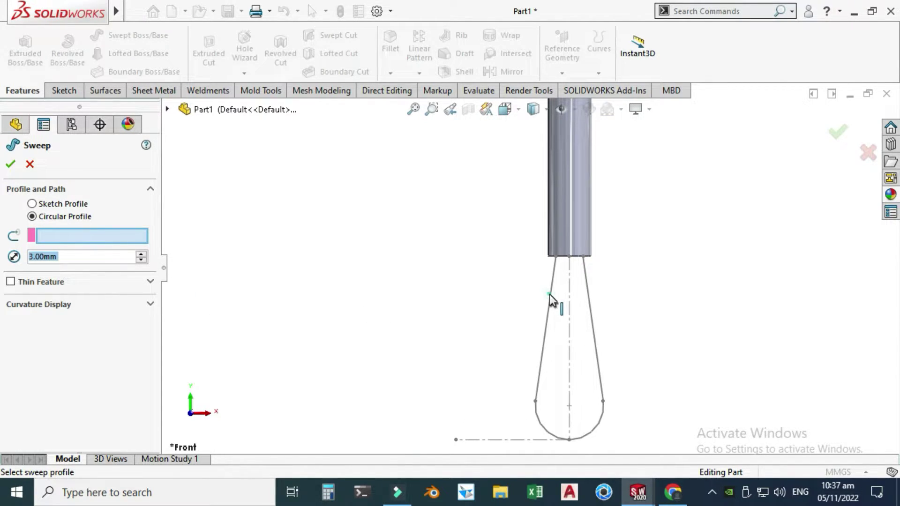
pyautogui.click(551, 302)
pyautogui.scroll(-10, 564, 249)
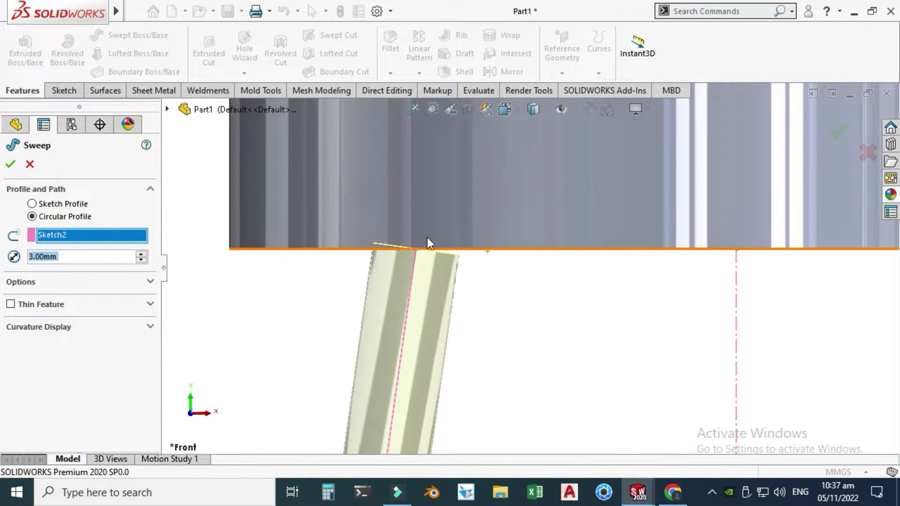
# Step: Enable Align with end faces and Merge tangent faces, disable Merge result, and create the swept wire loop
pyautogui.click(21, 282)
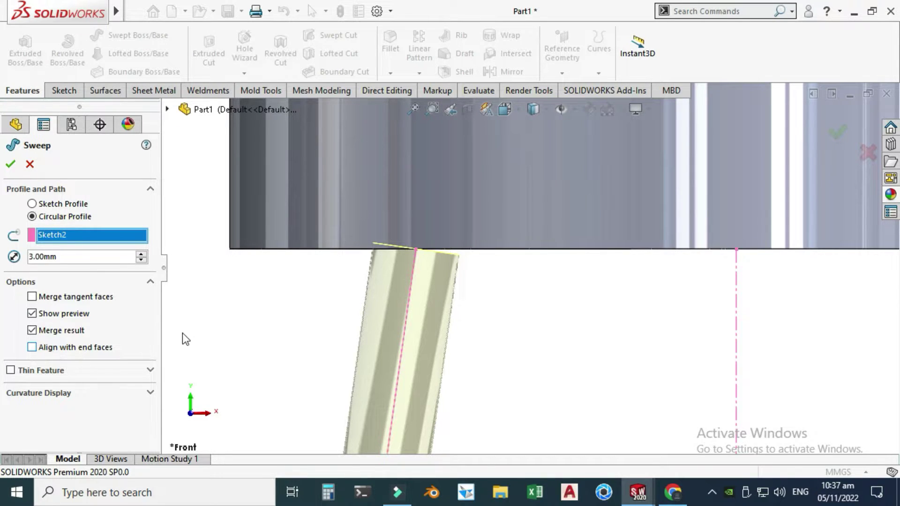
pyautogui.click(92, 350)
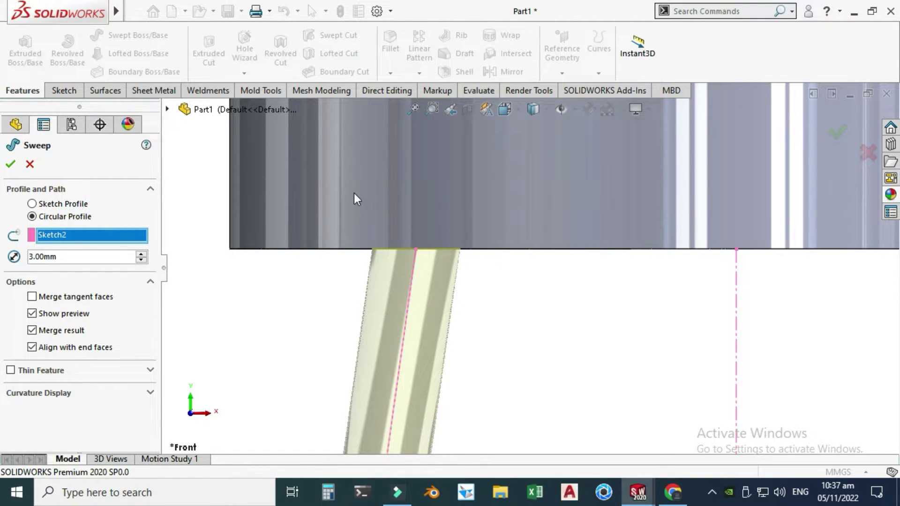
pyautogui.click(53, 331)
pyautogui.click(49, 299)
pyautogui.click(11, 164)
# Step: Inspect the whole whisk and the part's list of solid bodies
pyautogui.scroll(10, 341, 260)
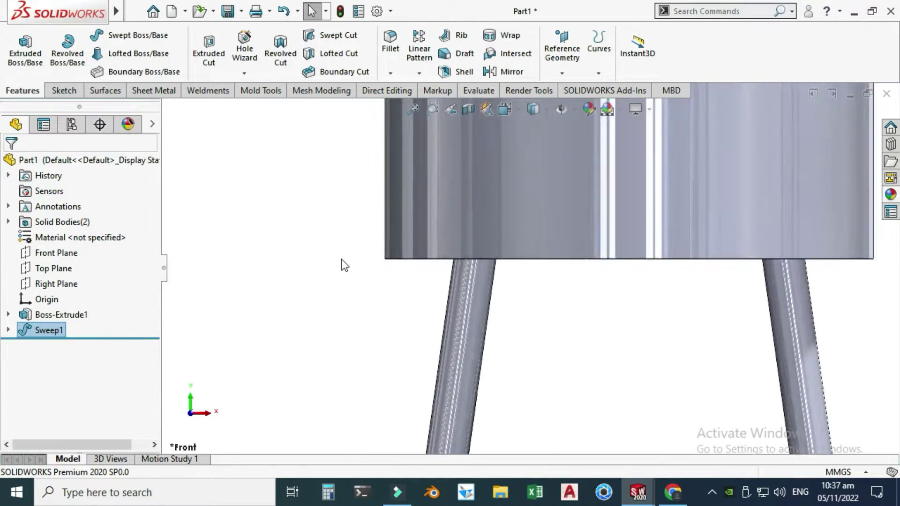
pyautogui.scroll(5, 505, 290)
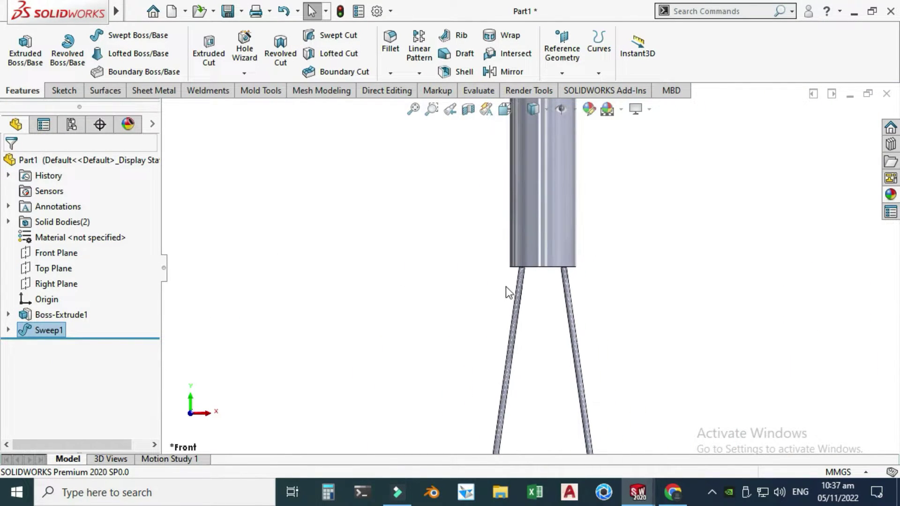
pyautogui.click(519, 317)
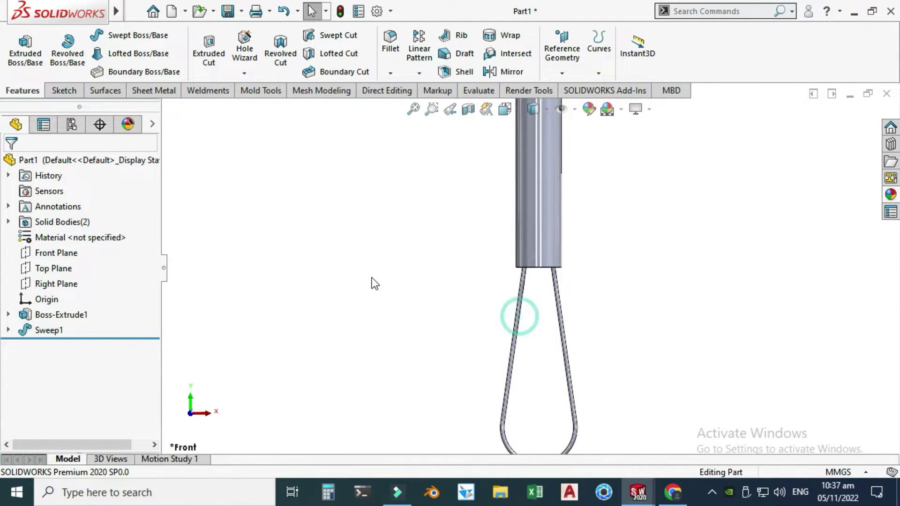
pyautogui.click(19, 222)
pyautogui.press('f')
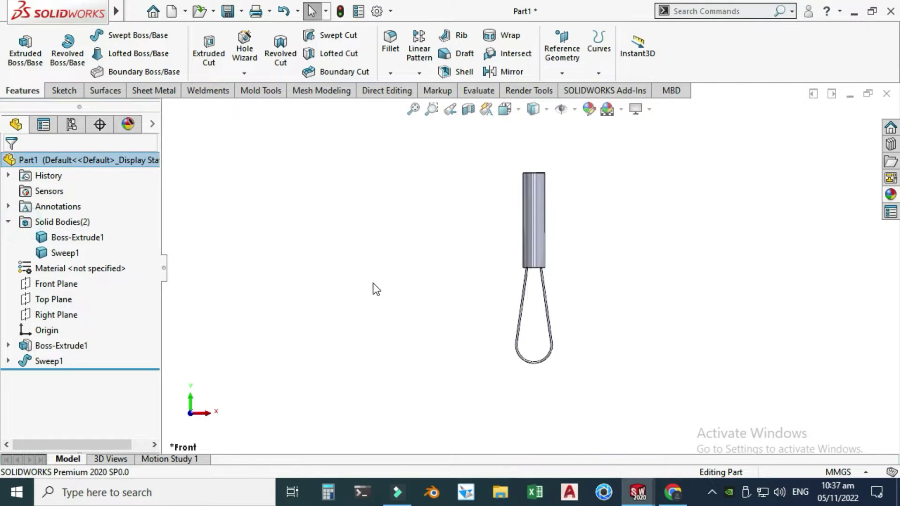
# Step: Identify the handle and wire loop as separate solid bodies and view the whisk from an angle
pyautogui.click(66, 238)
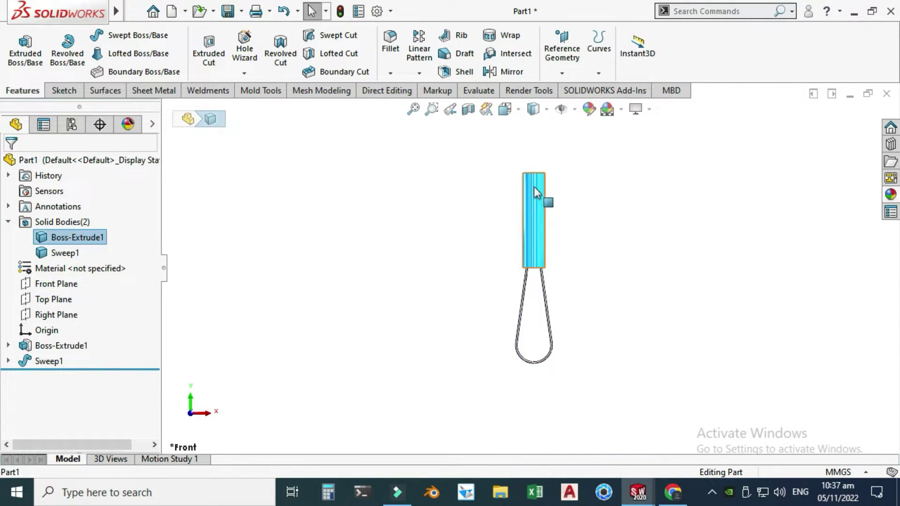
pyautogui.click(64, 253)
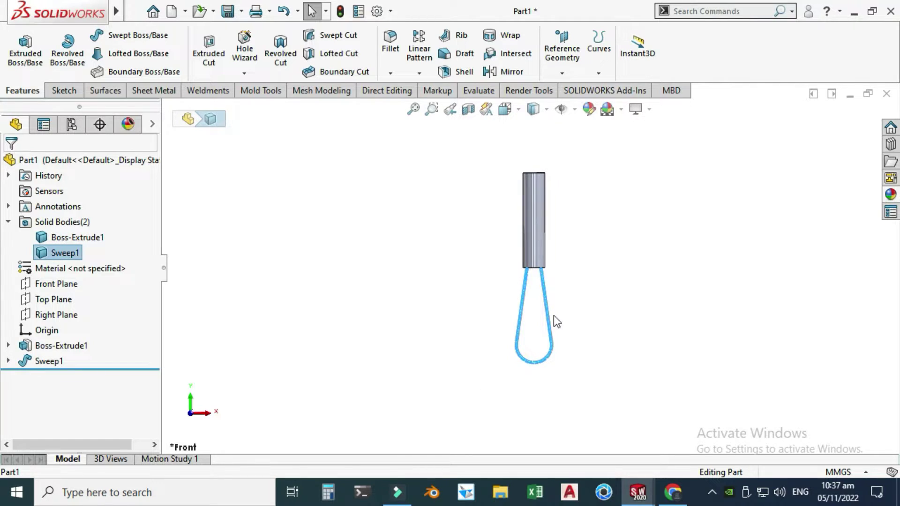
pyautogui.rightClick(635, 285)
pyautogui.click(665, 242)
pyautogui.moveTo(597, 293); pyautogui.dragTo(563, 261)
pyautogui.press('Escape')
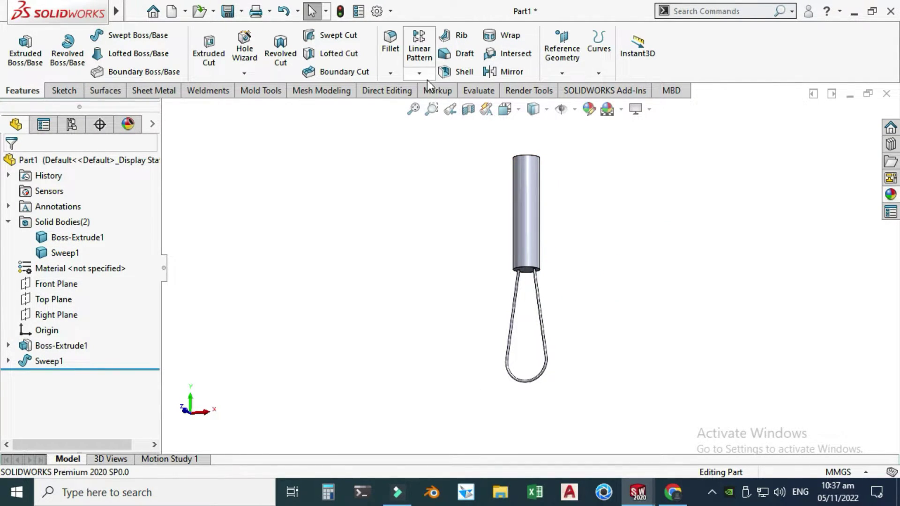
# Step: Check the arrangement of the wire loops in the Amazon whisk photo and return to SOLIDWORKS
pyautogui.click(424, 75)
pyautogui.click(727, 341)
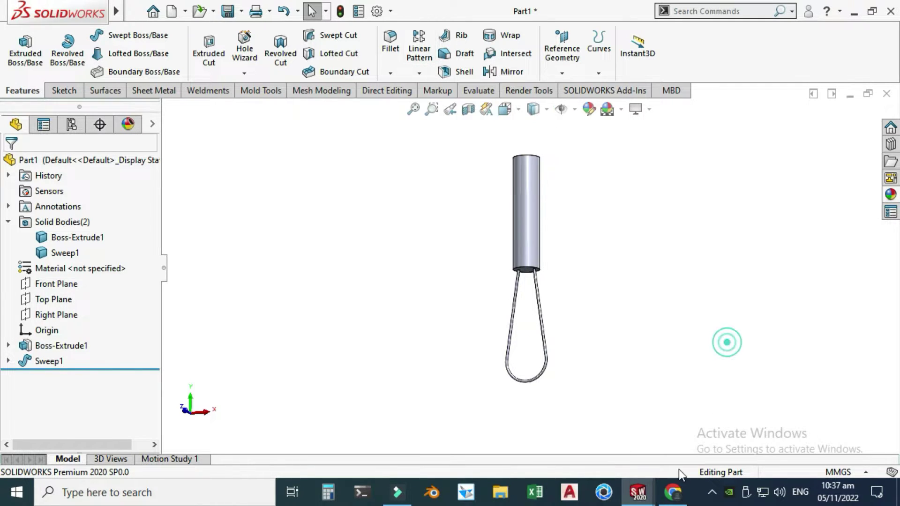
pyautogui.click(673, 492)
pyautogui.moveTo(140, 206)
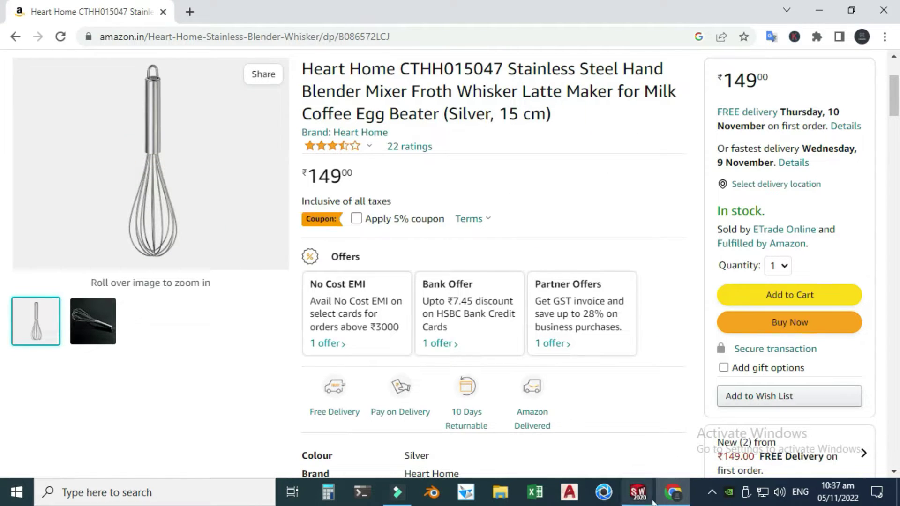
pyautogui.moveTo(653, 500)
pyautogui.click(686, 422)
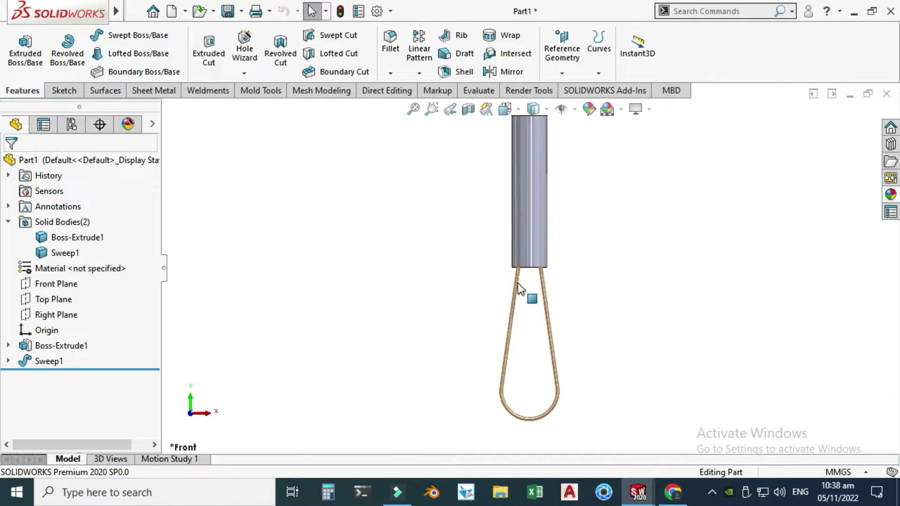
# Step: Start a Circular Pattern of bodies instead of features, with the swept wire loop as the body to pattern
pyautogui.click(414, 75)
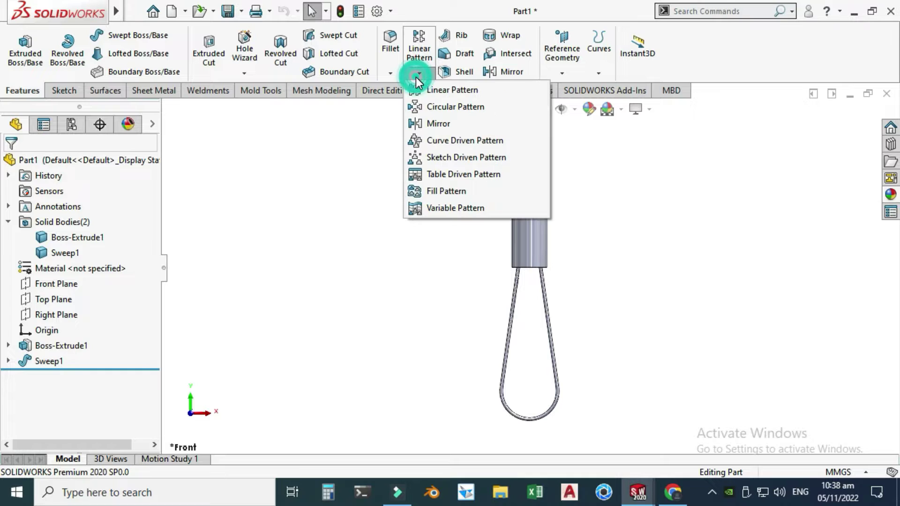
pyautogui.click(436, 106)
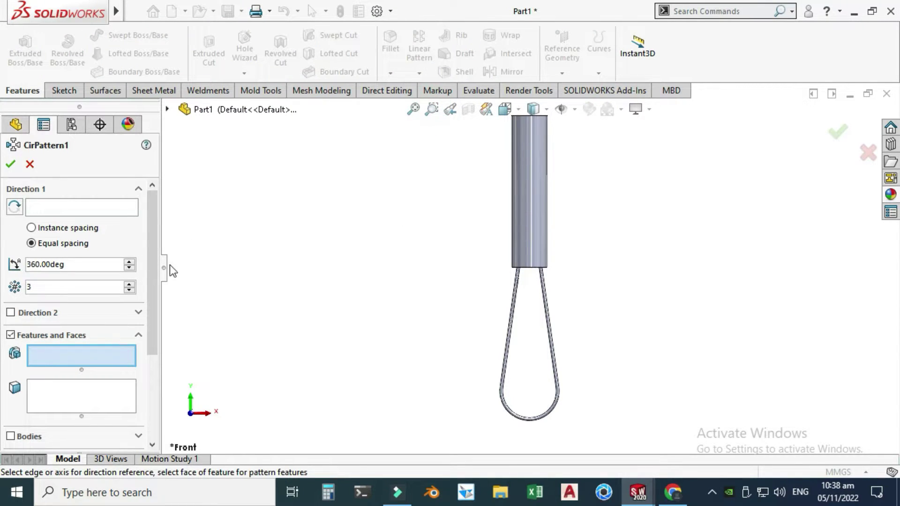
pyautogui.scroll(-5, 159, 258)
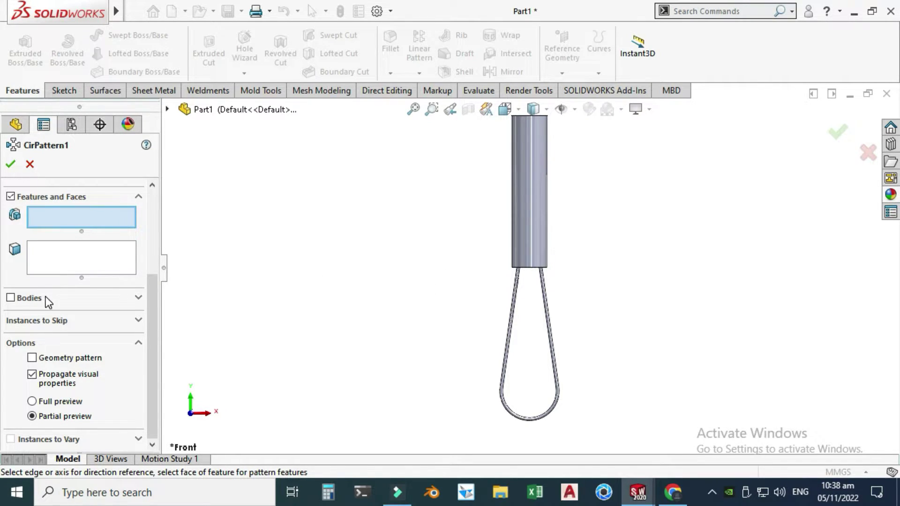
pyautogui.click(10, 298)
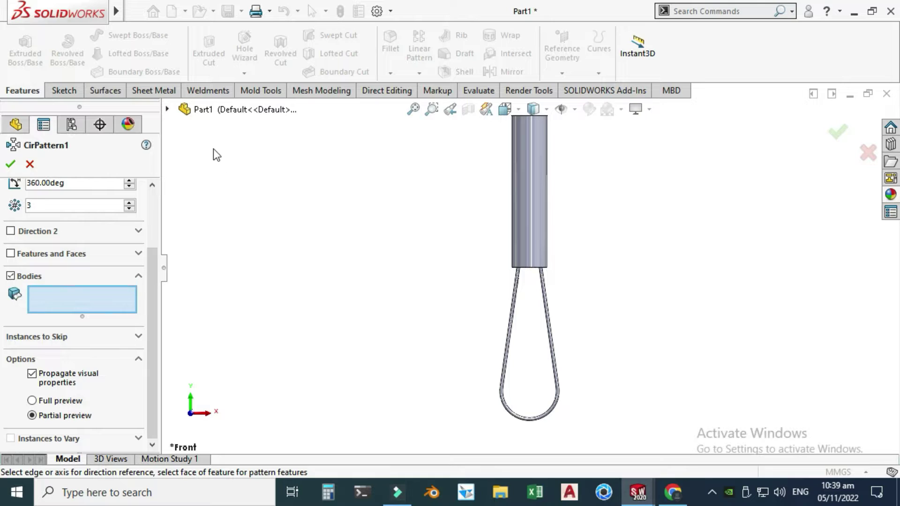
pyautogui.click(166, 110)
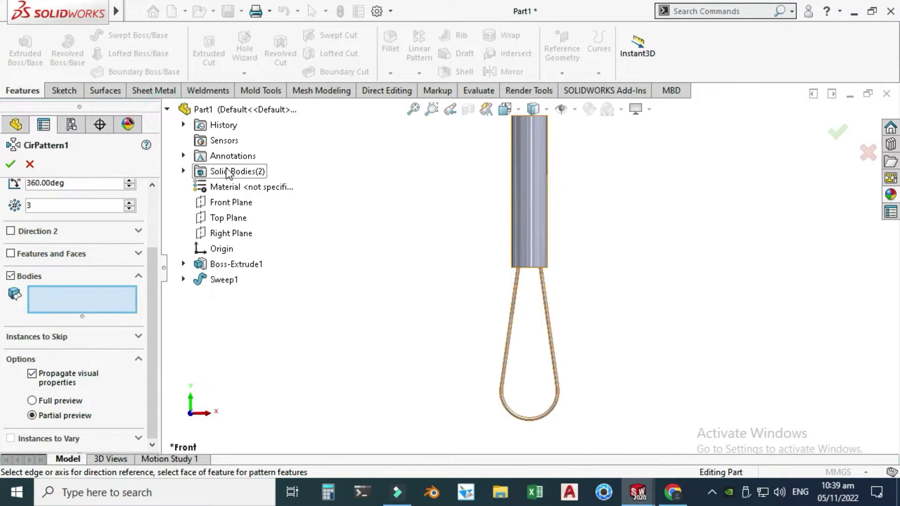
pyautogui.click(183, 171)
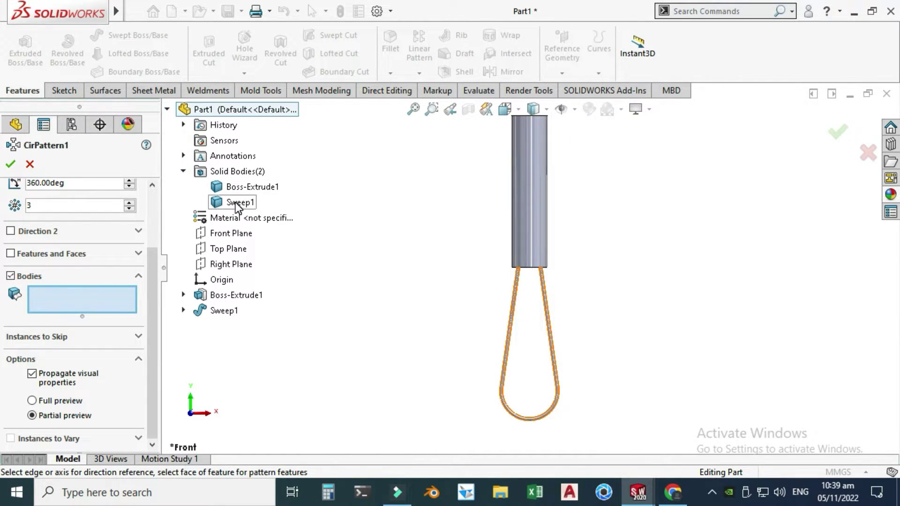
pyautogui.click(237, 203)
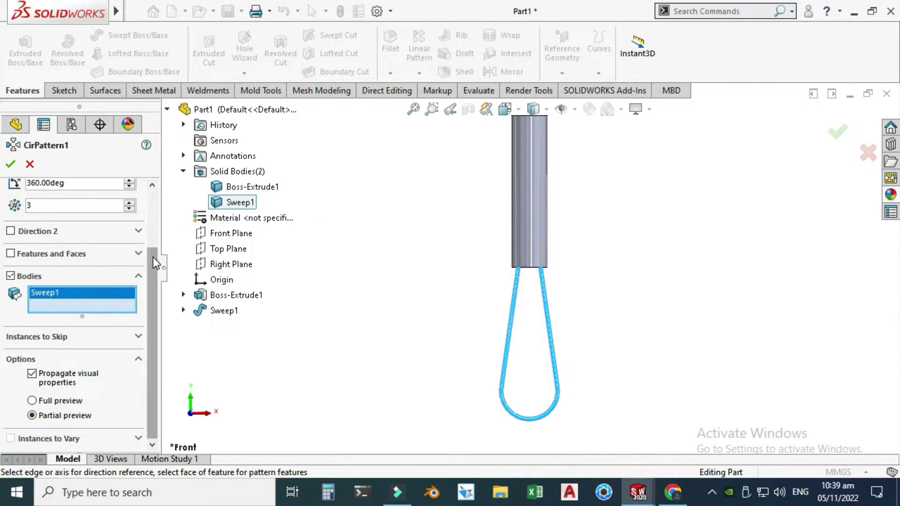
# Step: Pattern the loop about the handle's cylindrical face with 3 equally spaced instances over 360 degrees
pyautogui.scroll(3, 153, 257)
pyautogui.click(107, 204)
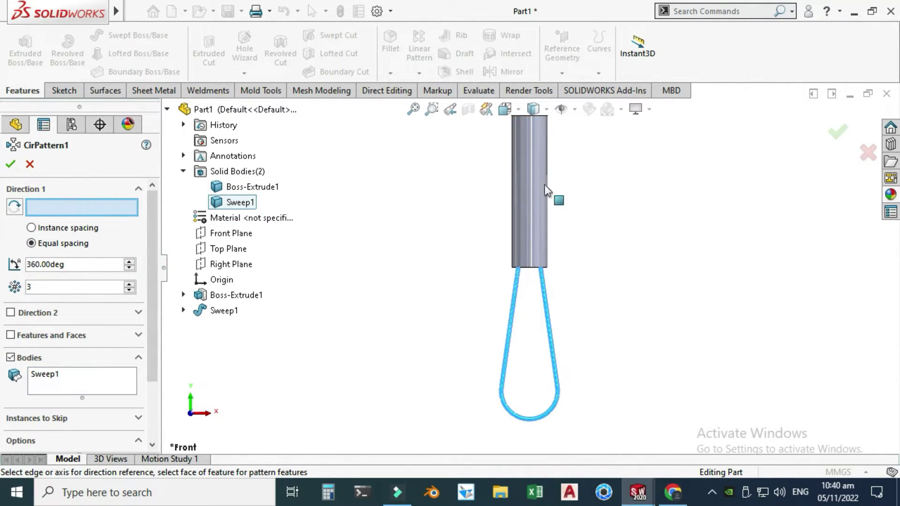
pyautogui.click(531, 189)
pyautogui.scroll(-2, 539, 281)
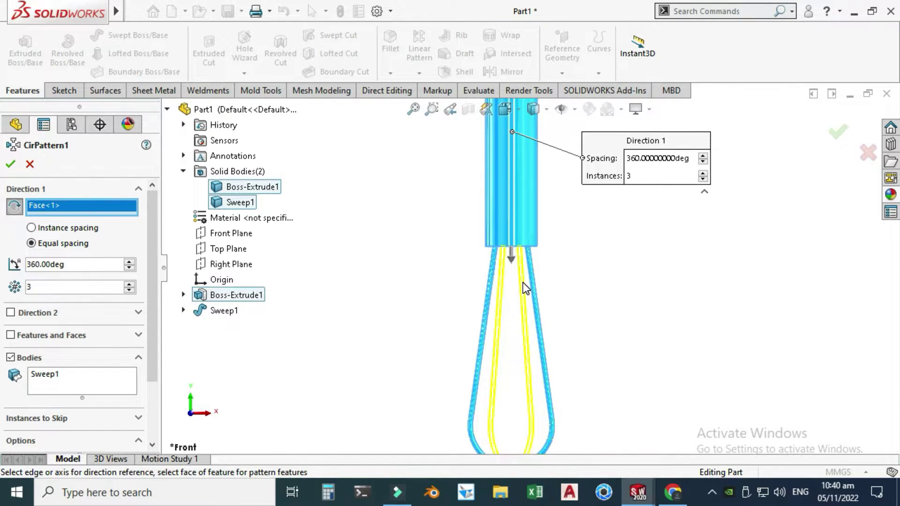
pyautogui.rightClick(627, 246)
pyautogui.moveTo(665, 326)
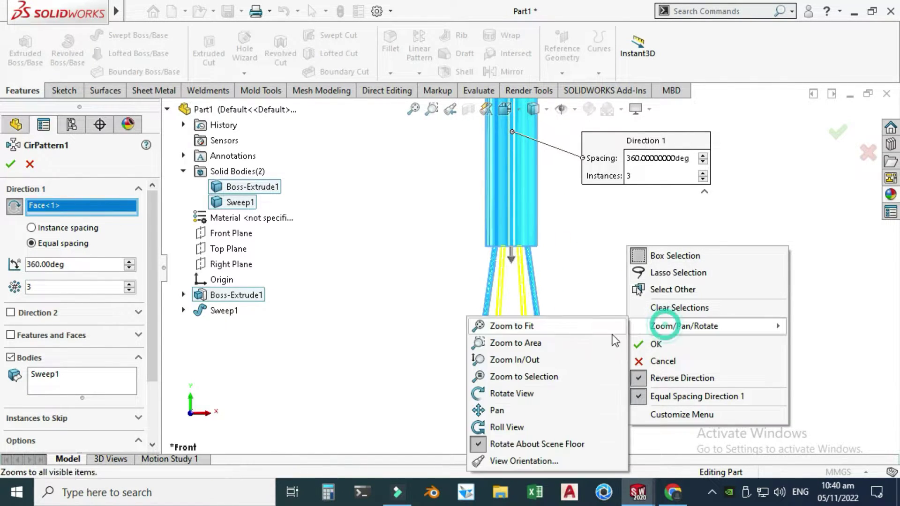
pyautogui.click(532, 393)
pyautogui.moveTo(473, 309); pyautogui.dragTo(449, 300)
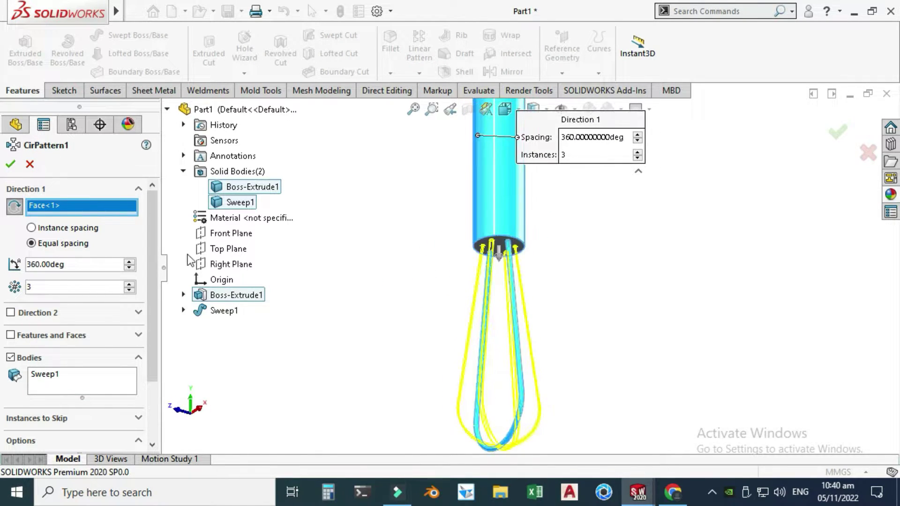
pyautogui.click(16, 168)
# Step: Examine where the patterned loops cross at their lowest point and compare them with the whisk product photo
pyautogui.rightClick(413, 180)
pyautogui.click(423, 268)
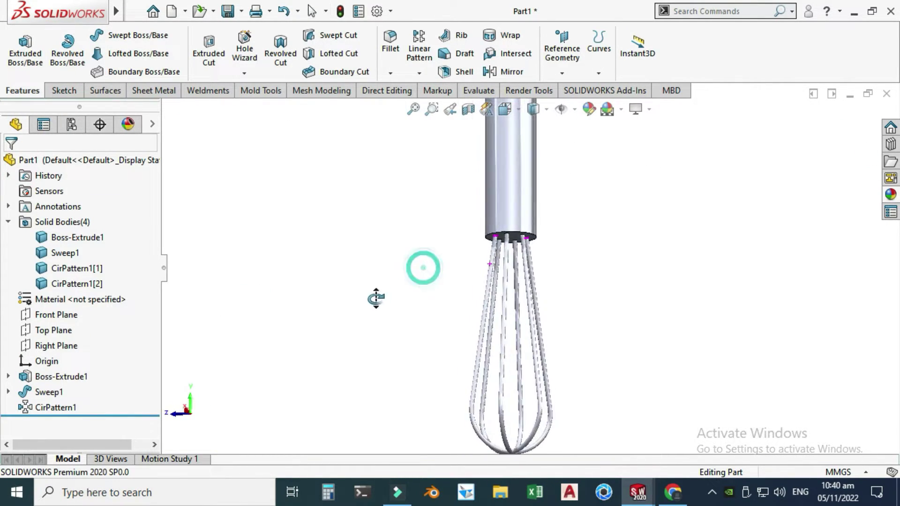
pyautogui.hotkey('ctrl', '1')
pyautogui.scroll(-5, 477, 406)
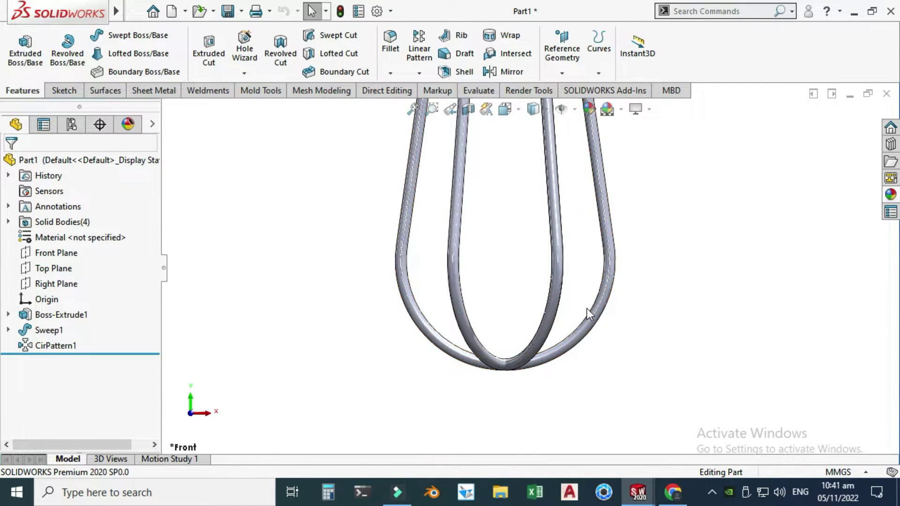
pyautogui.click(672, 497)
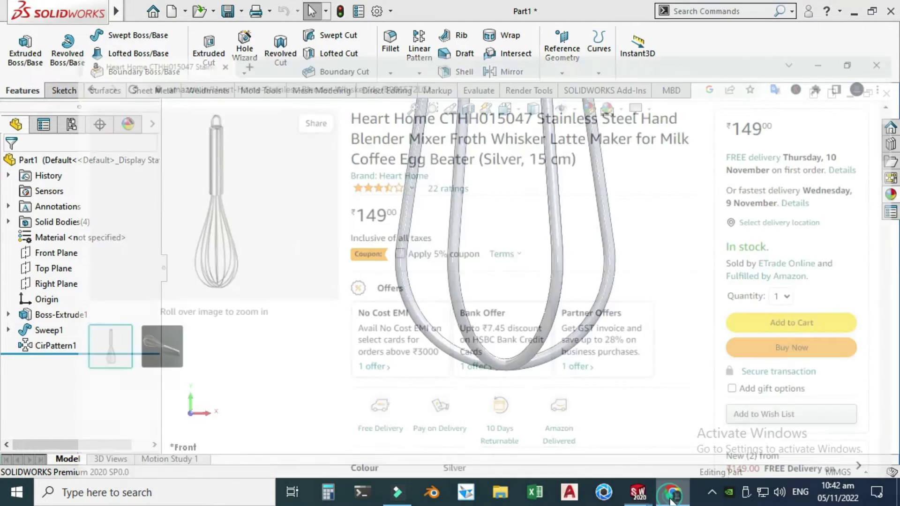
pyautogui.moveTo(136, 268)
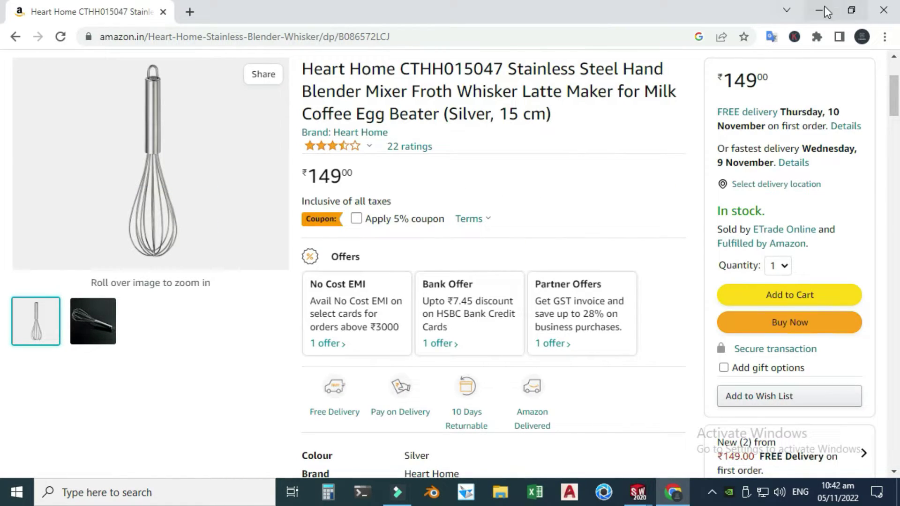
pyautogui.click(824, 9)
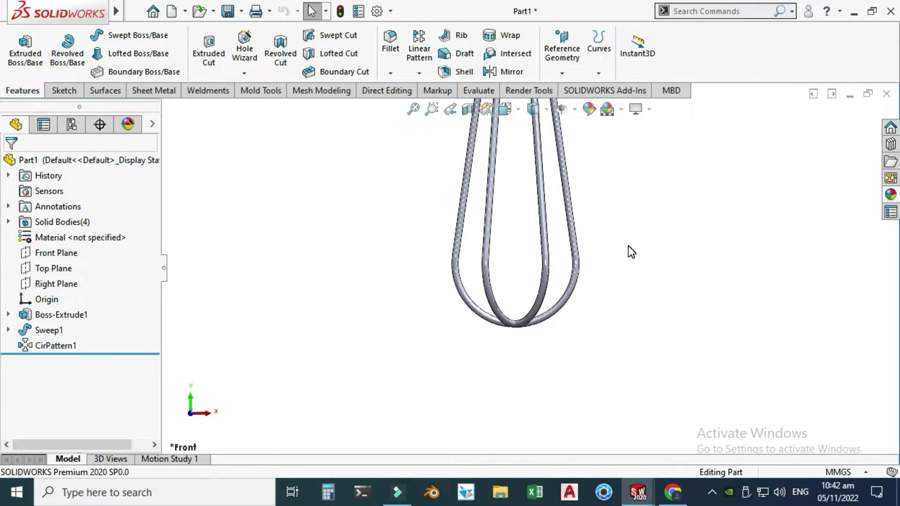
pyautogui.rightClick(389, 91)
pyautogui.moveTo(418, 136)
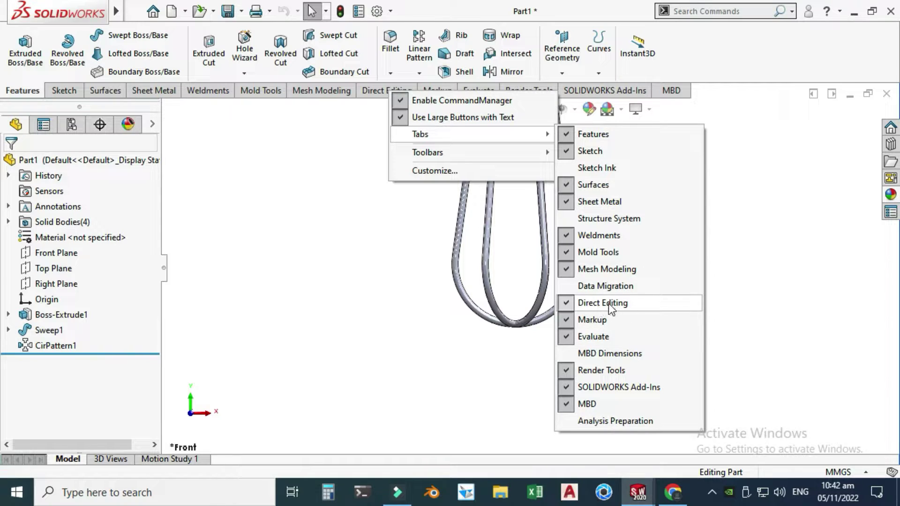
pyautogui.click(333, 247)
# Step: Start Move/Copy Bodies with the first patterned wire loop, CirPattern1[1], as the body to move
pyautogui.click(386, 91)
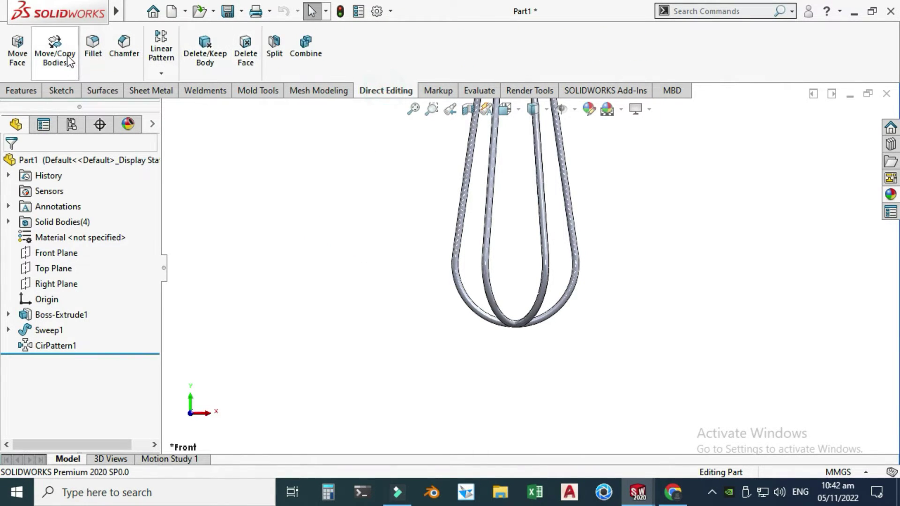
pyautogui.moveTo(120, 12)
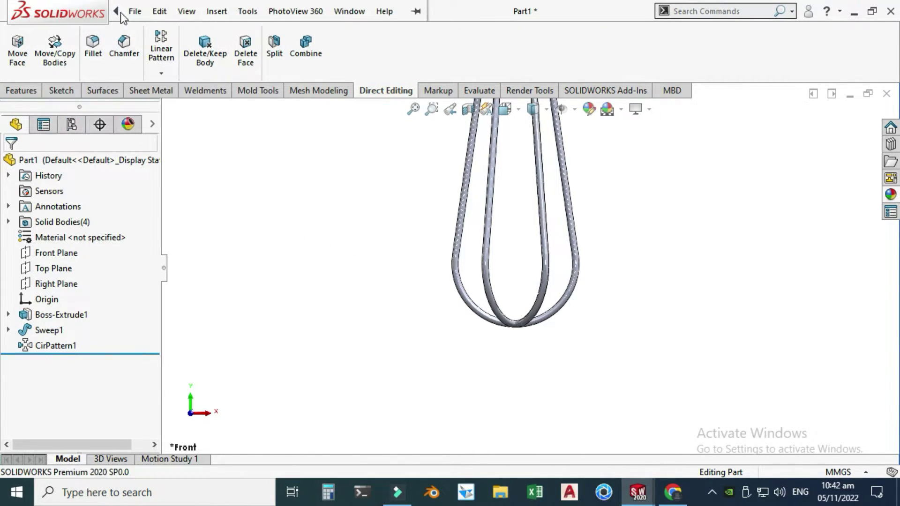
pyautogui.click(215, 13)
pyautogui.moveTo(246, 83)
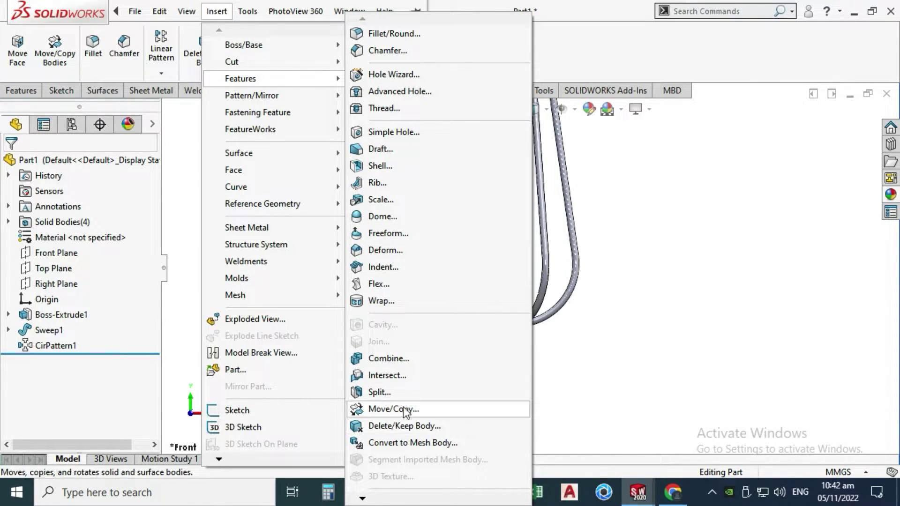
pyautogui.click(723, 277)
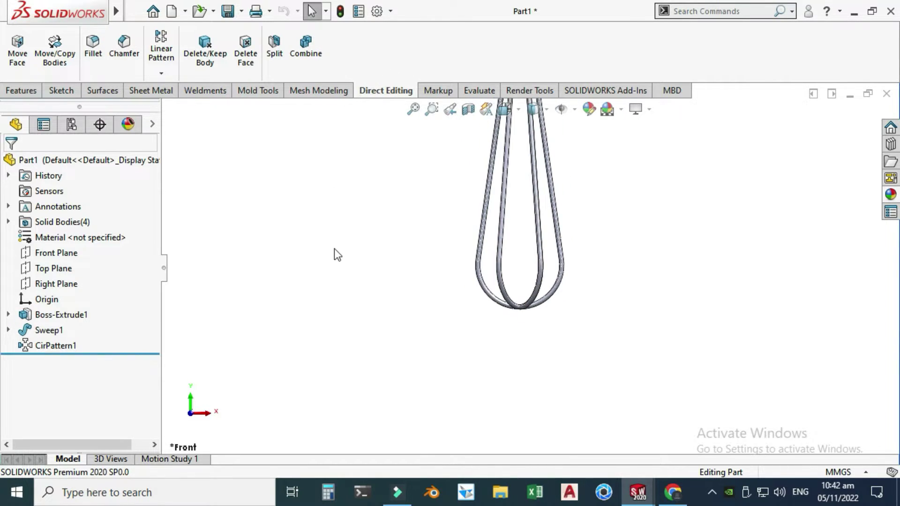
pyautogui.click(54, 54)
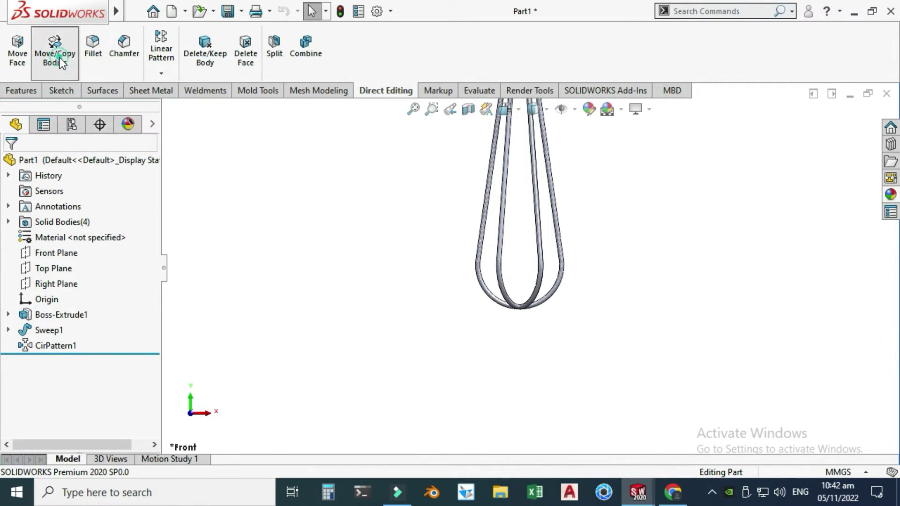
pyautogui.scroll(-2, 519, 204)
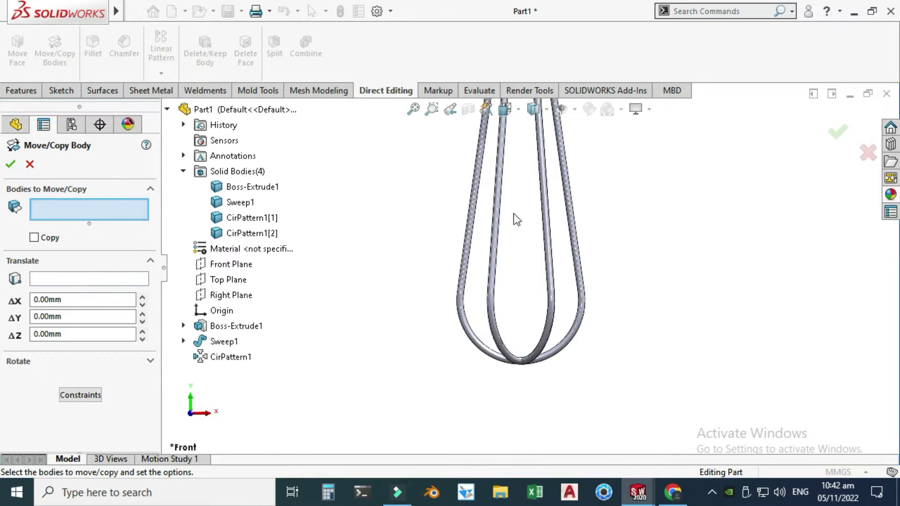
pyautogui.click(491, 271)
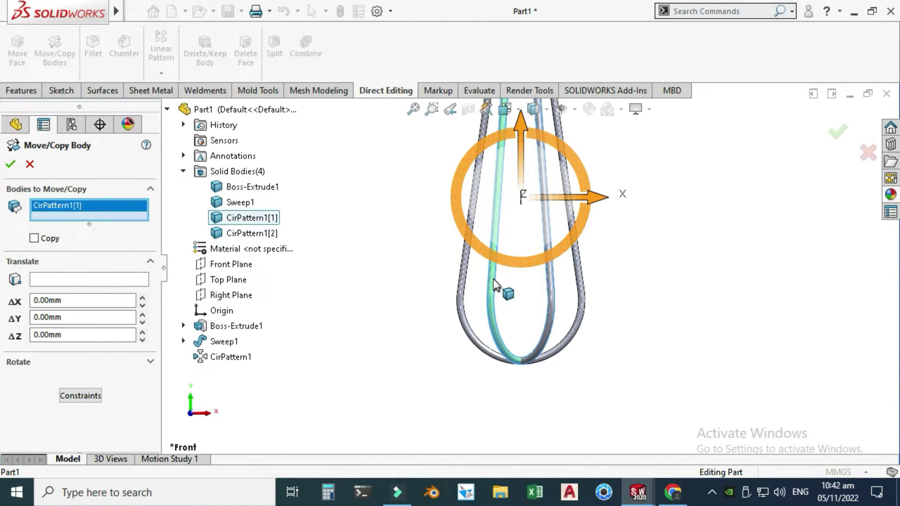
# Step: Move the selected loop body down without copying, using a ΔY translation of -5 mm
pyautogui.moveTo(521, 131); pyautogui.dragTo(520, 143)
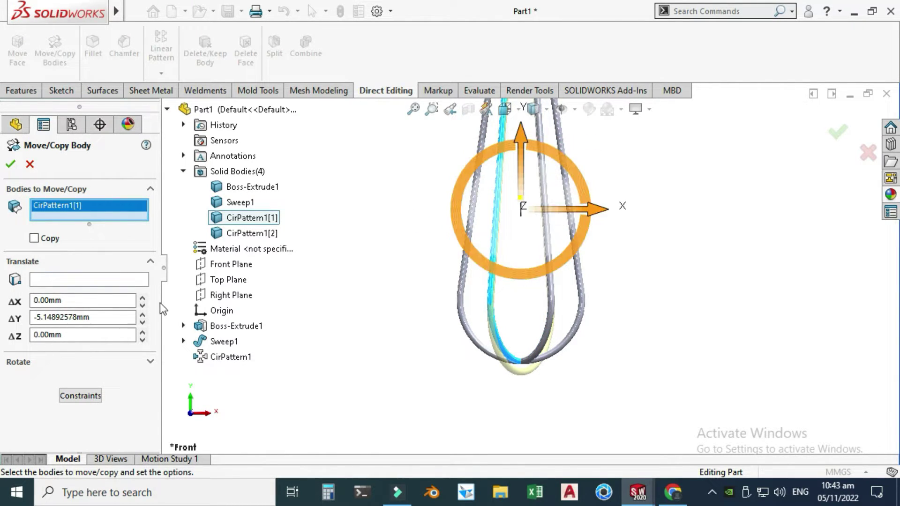
pyautogui.click(112, 315)
pyautogui.press('BackSpace')
pyautogui.press('BackSpace')
pyautogui.press('BackSpace')
pyautogui.press('BackSpace')
pyautogui.press('BackSpace')
pyautogui.press('BackSpace')
pyautogui.press('BackSpace')
pyautogui.press('BackSpace')
pyautogui.press('BackSpace')
pyautogui.press('BackSpace')
pyautogui.press('BackSpace')
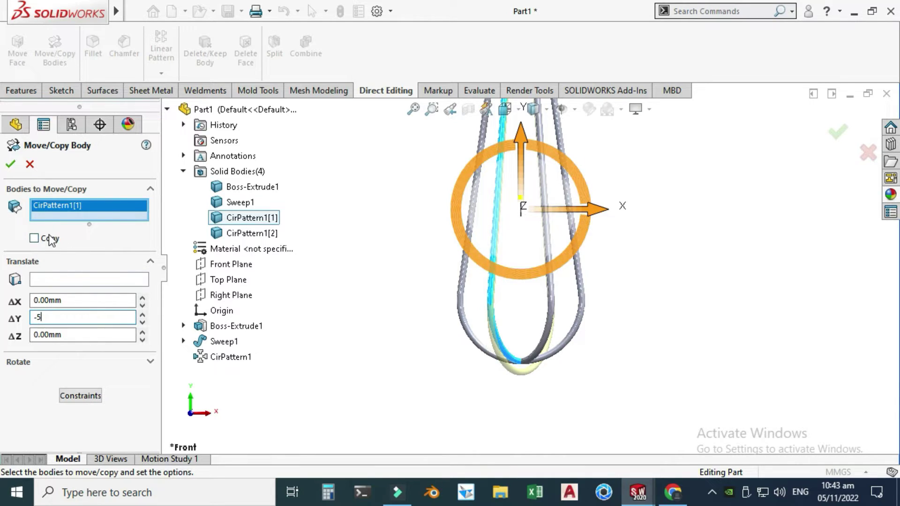
pyautogui.click(11, 164)
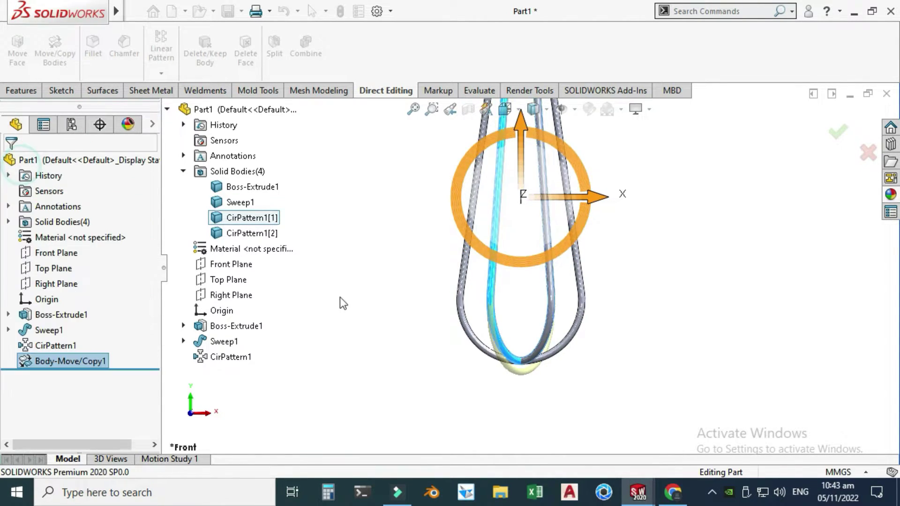
pyautogui.scroll(-5, 366, 348)
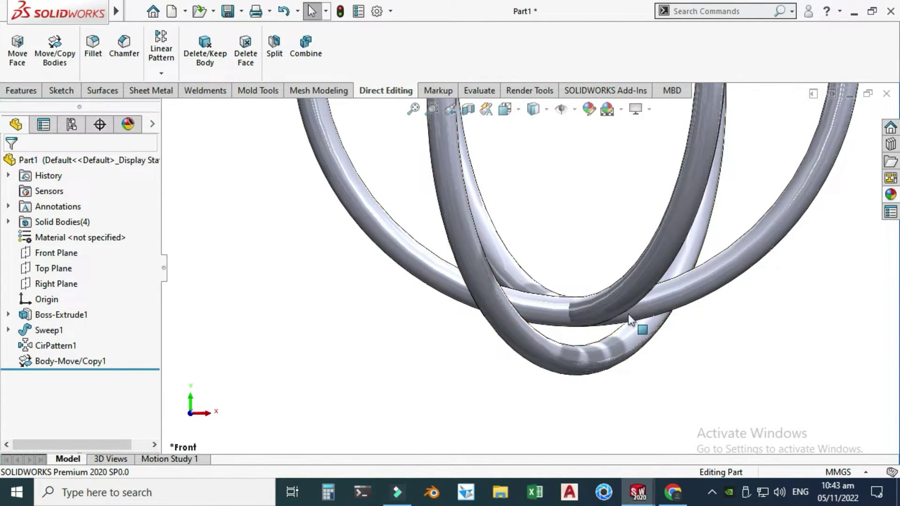
pyautogui.scroll(5, 477, 328)
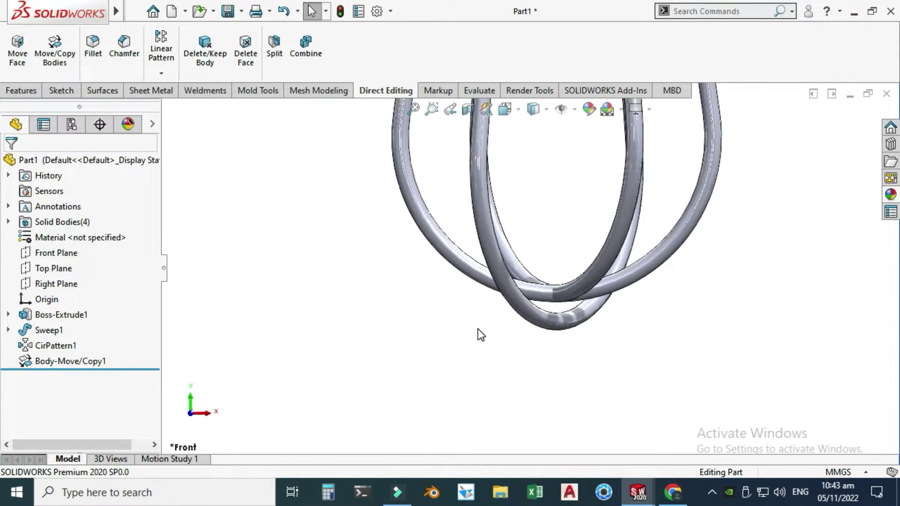
# Step: Move the second patterned wire loop, CirPattern1[2], up without copying, using a ΔY translation of 5 mm
pyautogui.click(66, 54)
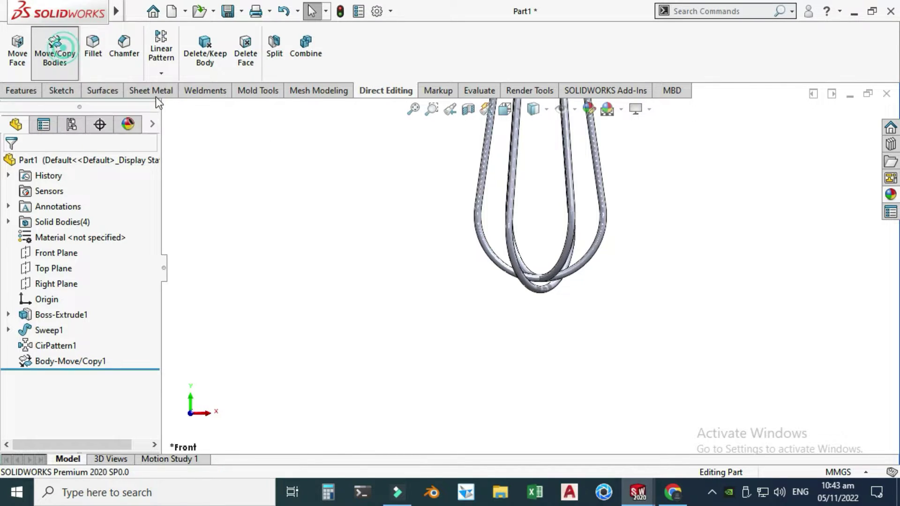
pyautogui.scroll(-4, 547, 224)
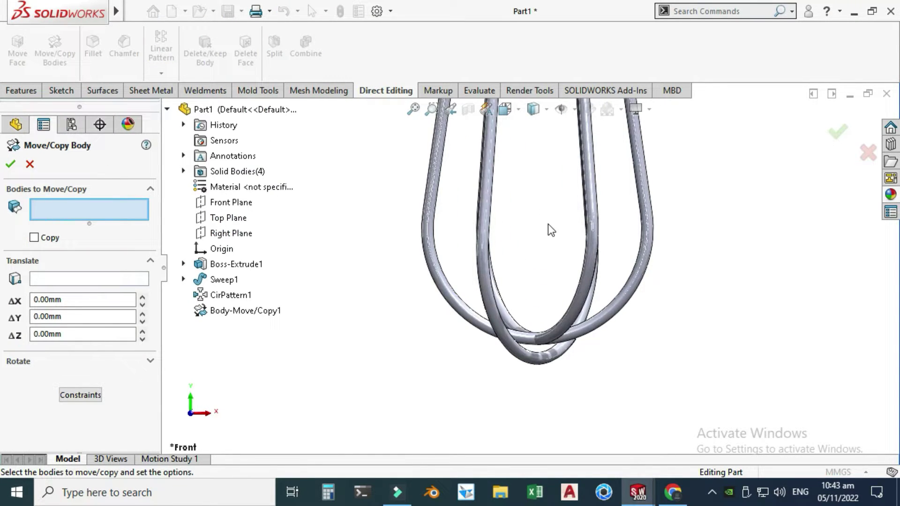
pyautogui.click(586, 286)
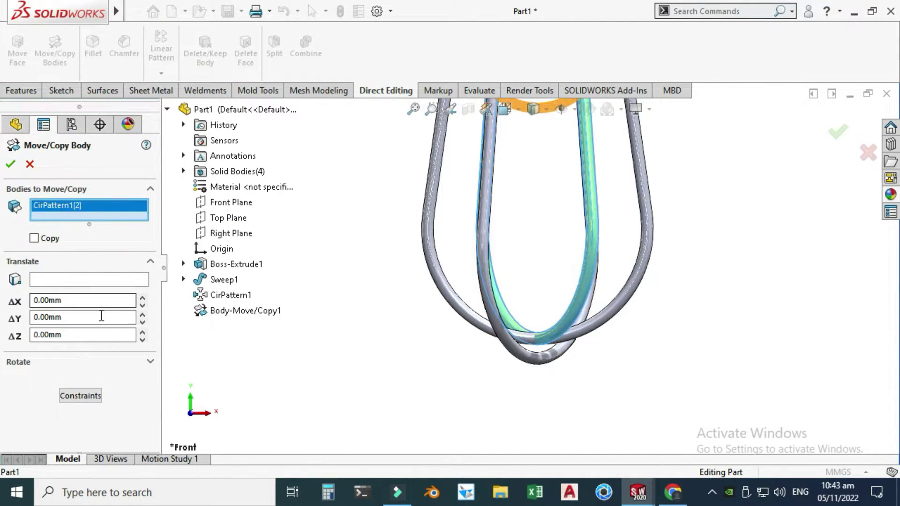
pyautogui.scroll(4, 548, 328)
pyautogui.scroll(-2, 534, 230)
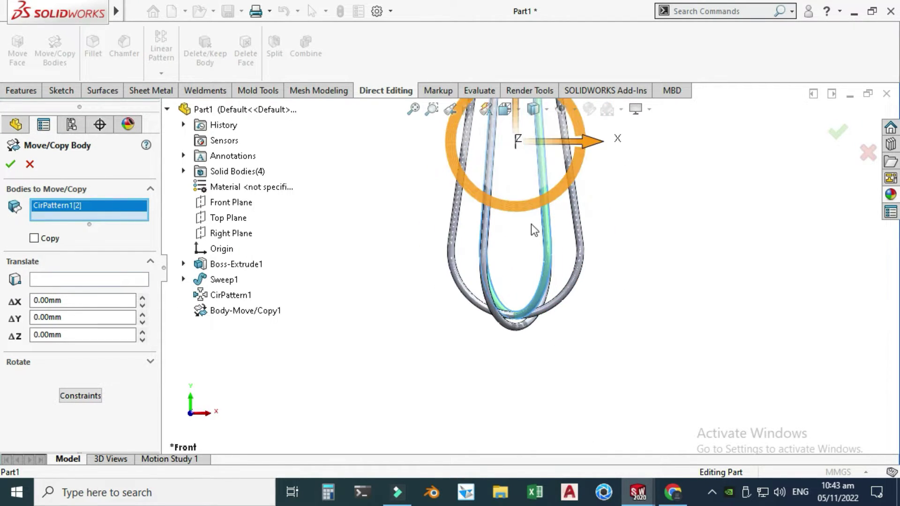
pyautogui.scroll(2, 534, 229)
pyautogui.moveTo(526, 132); pyautogui.dragTo(527, 125)
pyautogui.doubleClick(99, 318)
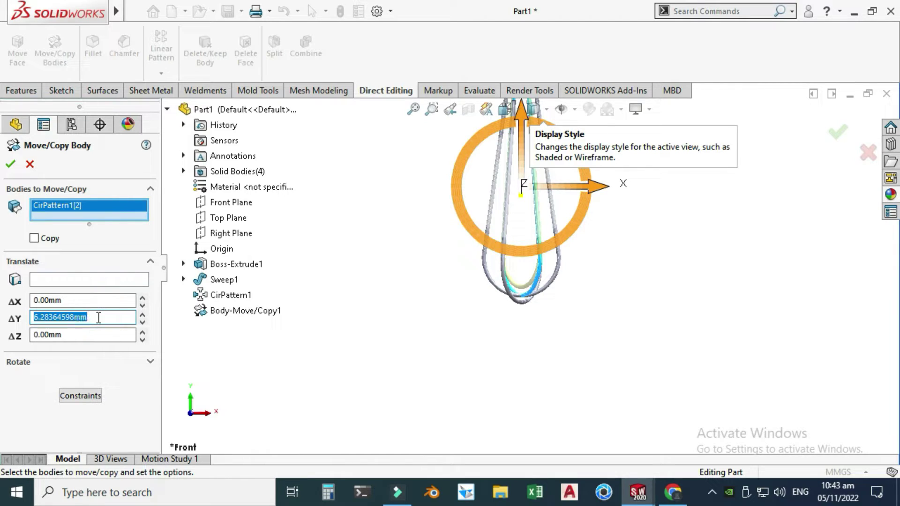
pyautogui.write('5')
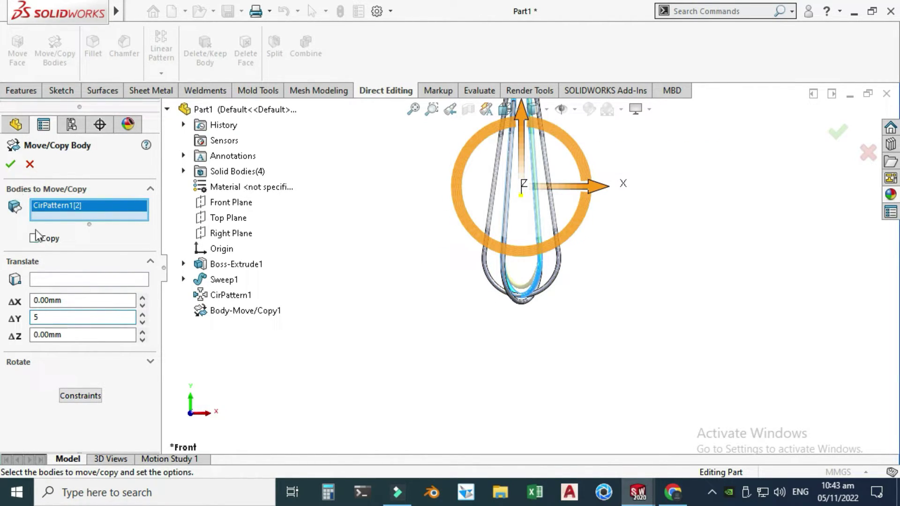
pyautogui.click(13, 165)
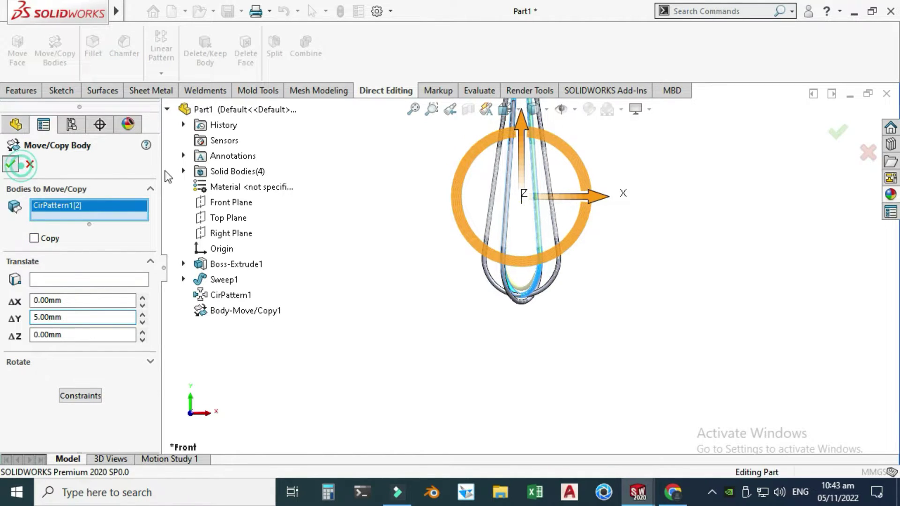
# Step: Compare the spacing of the loops at their lowest point with the whisk product photo
pyautogui.scroll(-4, 511, 285)
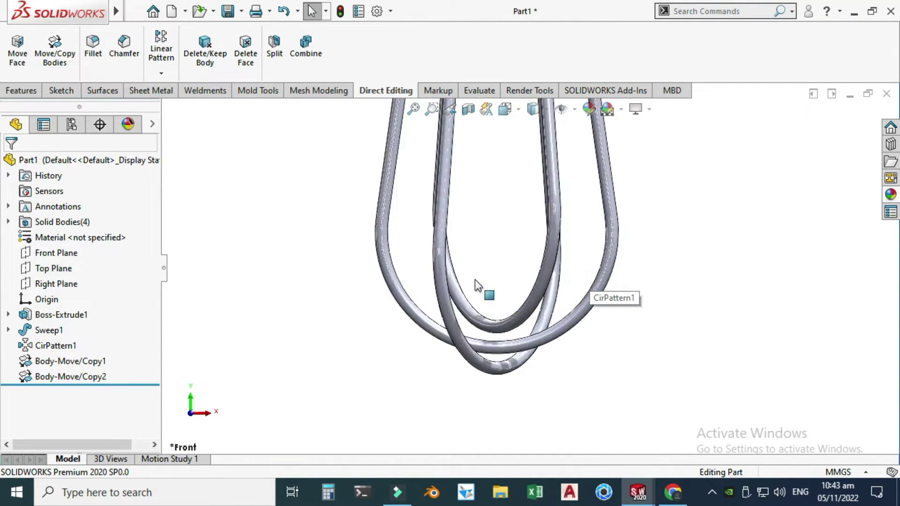
pyautogui.click(674, 492)
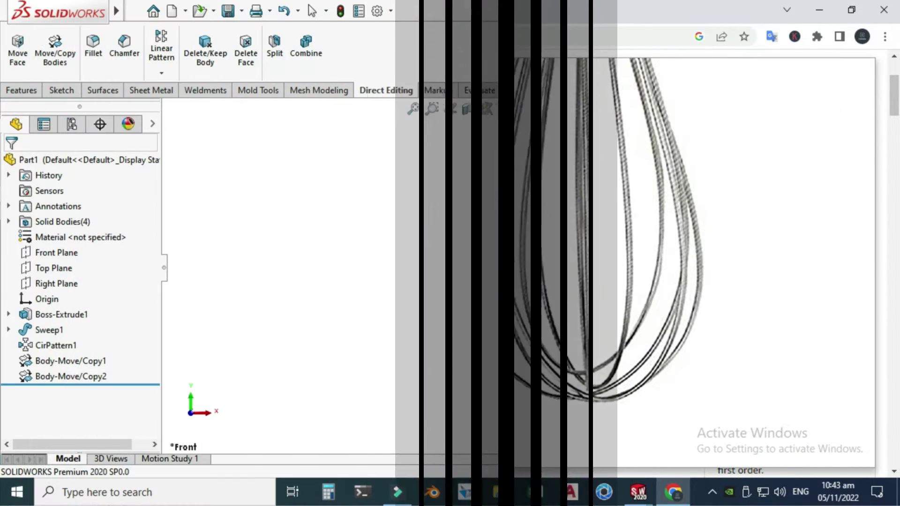
pyautogui.scroll(-3, 535, 192)
pyautogui.scroll(-5, 536, 224)
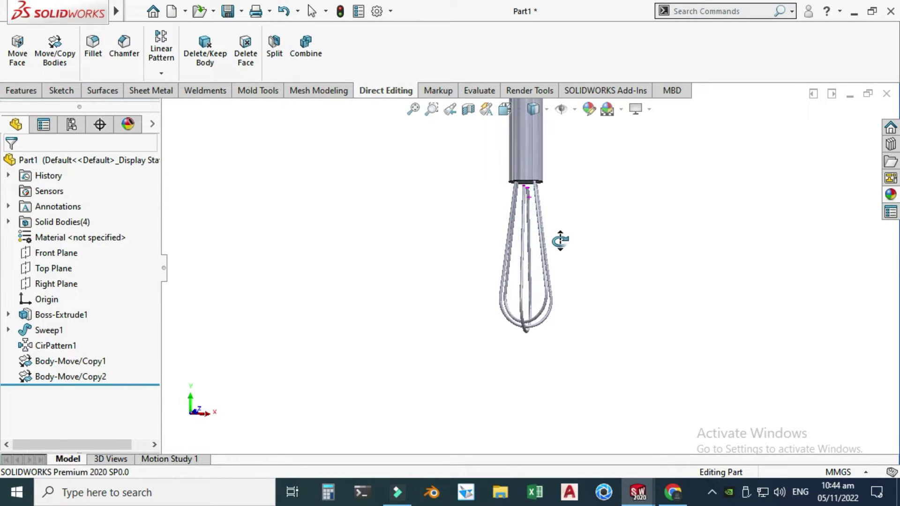
# Step: Examine the upper ends of the wire loops where they meet the underside of the handle
pyautogui.moveTo(531, 223); pyautogui.dragTo(502, 251, button='middle')
pyautogui.scroll(-3, 523, 261)
pyautogui.click(488, 250)
pyautogui.scroll(2, 484, 261)
pyautogui.press('Escape')
pyautogui.scroll(4, 484, 262)
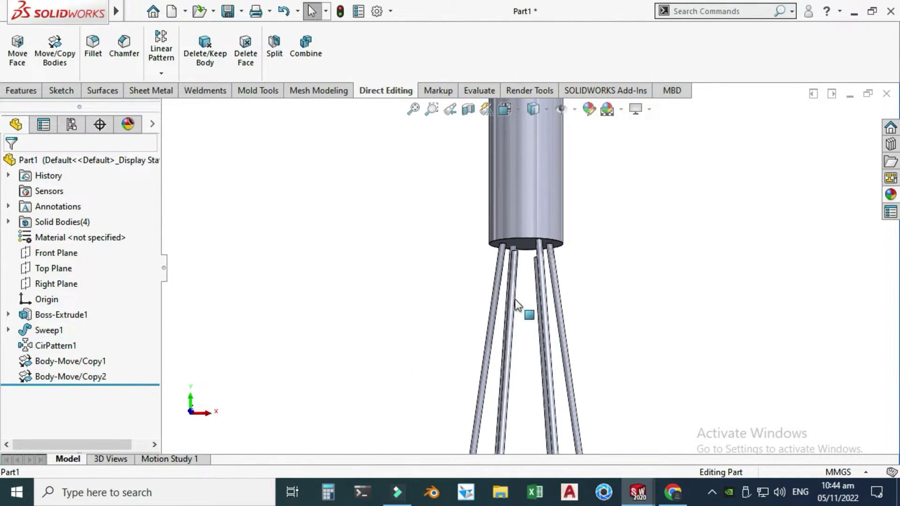
pyautogui.click(93, 375)
pyautogui.scroll(1, 529, 277)
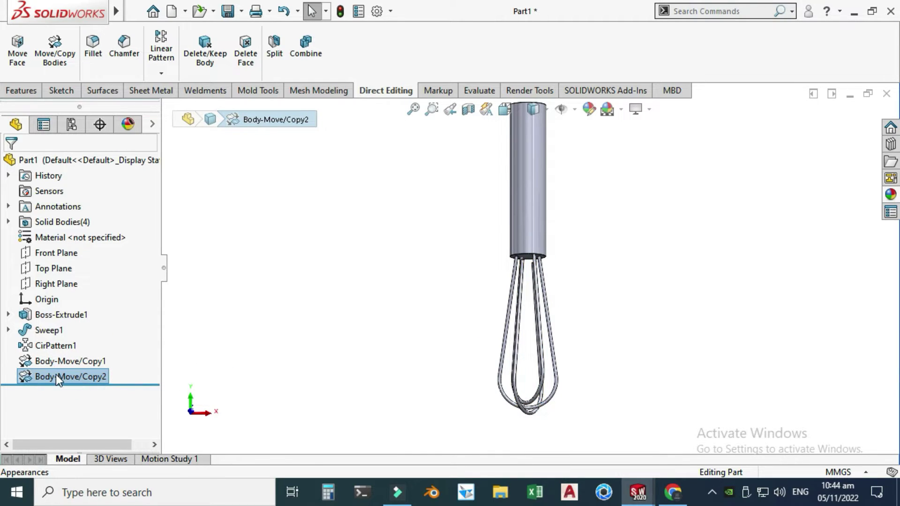
pyautogui.scroll(-5, 528, 319)
pyautogui.click(534, 209)
pyautogui.scroll(4, 493, 179)
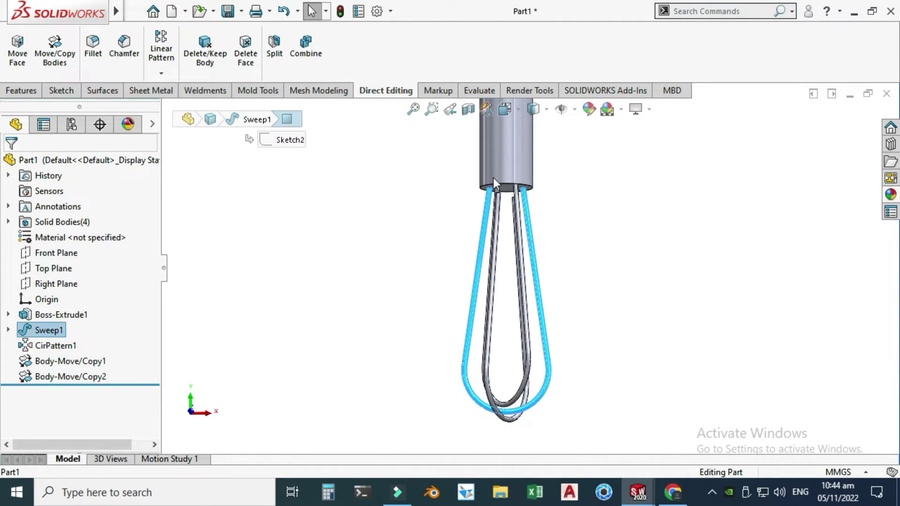
pyautogui.scroll(-4, 512, 266)
pyautogui.click(513, 265)
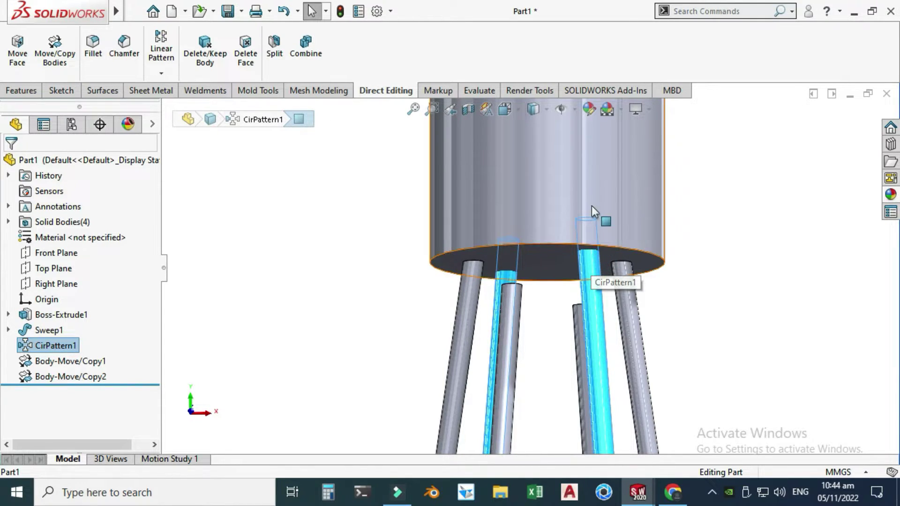
pyautogui.scroll(5, 508, 224)
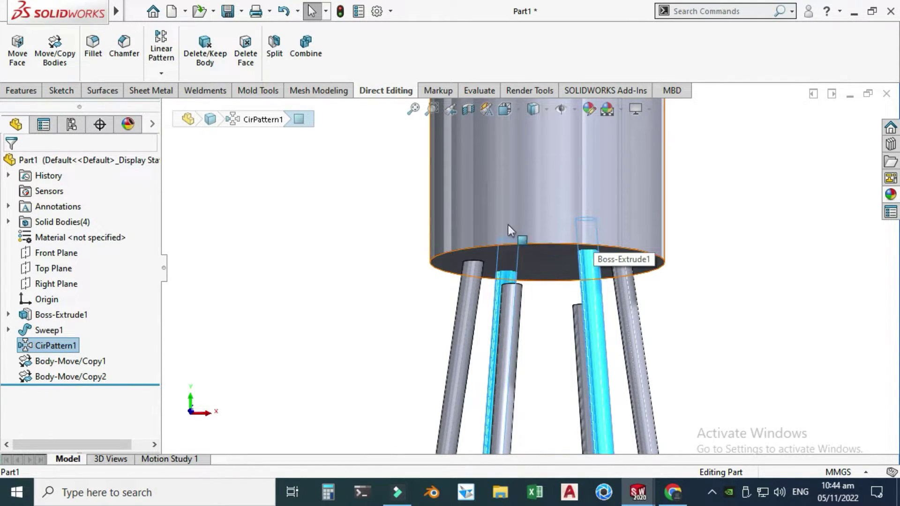
pyautogui.click(424, 240)
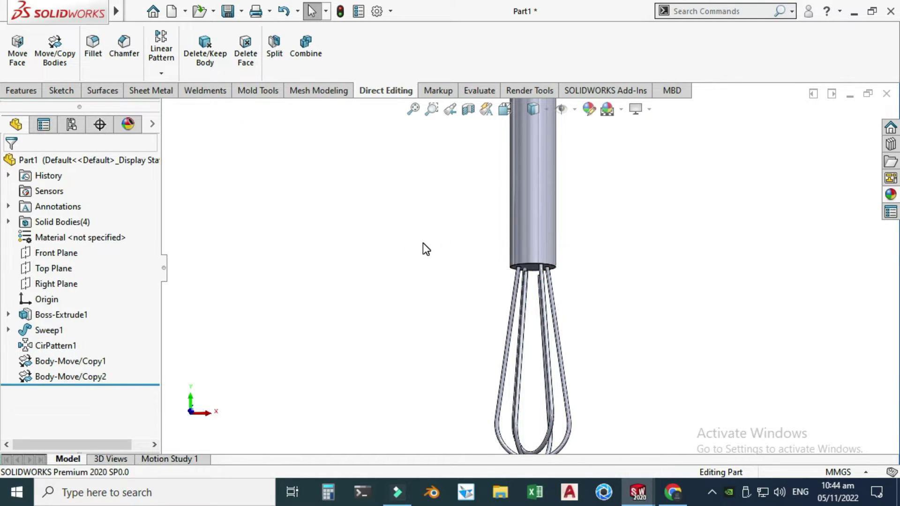
pyautogui.scroll(-2, 555, 305)
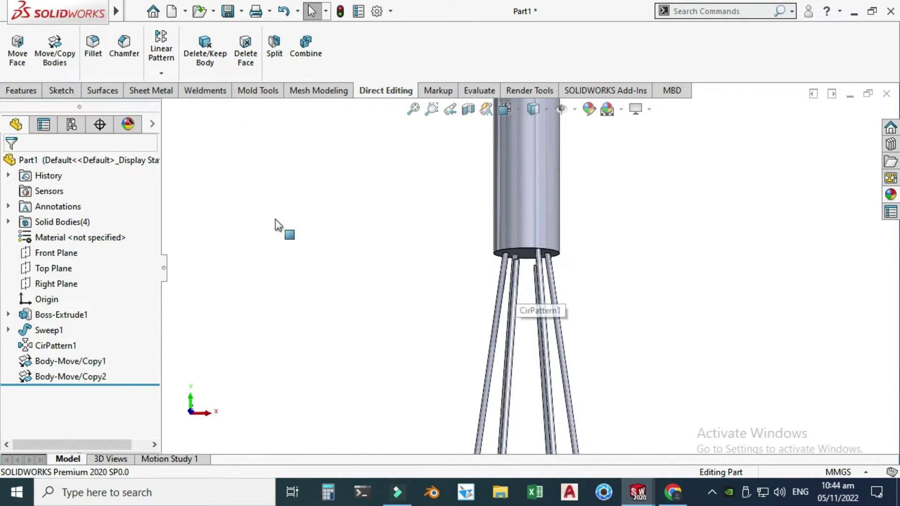
# Step: Use Move Face to translate both upper end faces of the lowered wire loop about 13.19 mm along Y into the handle
pyautogui.click(28, 55)
pyautogui.scroll(-10, 434, 237)
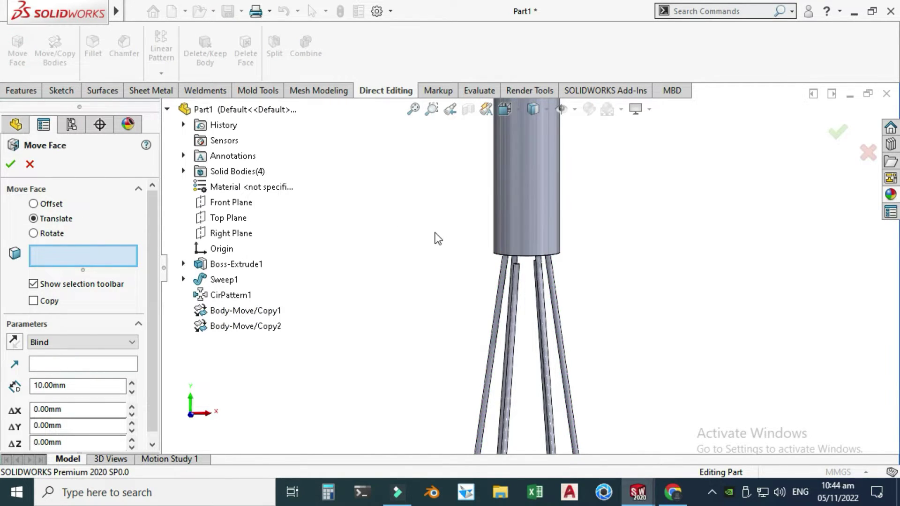
pyautogui.scroll(-3, 509, 236)
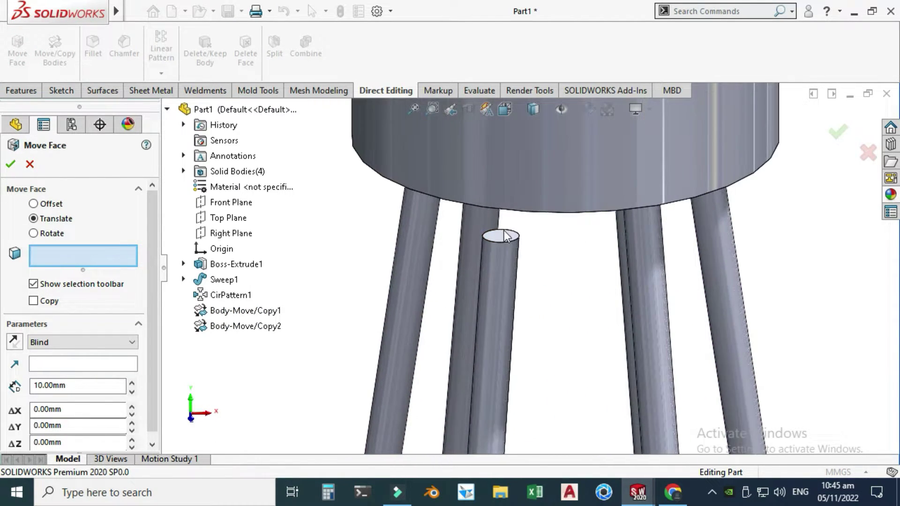
pyautogui.click(502, 243)
pyautogui.moveTo(516, 254); pyautogui.dragTo(666, 251, button='middle')
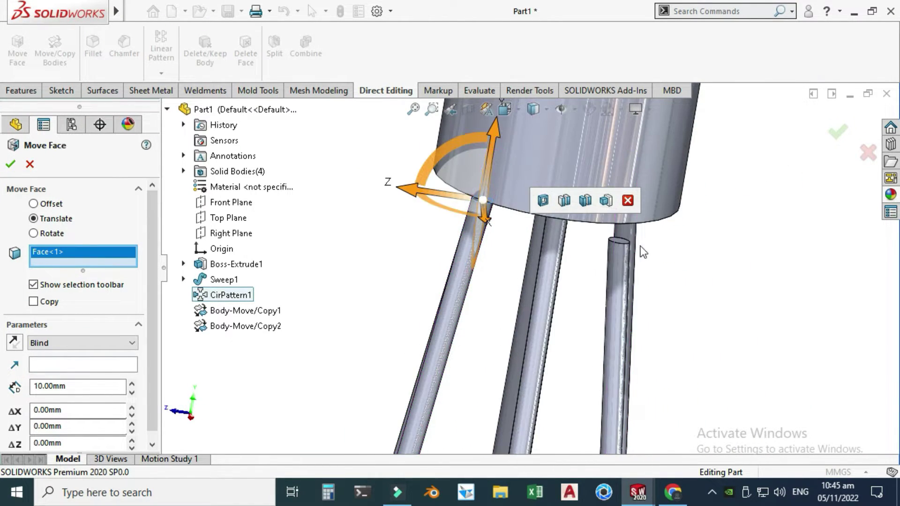
pyautogui.scroll(-8, 570, 263)
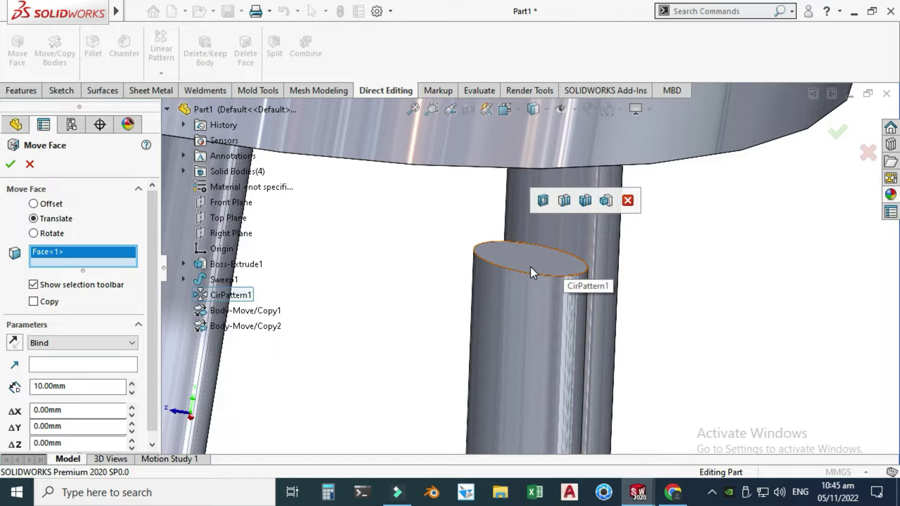
pyautogui.click(530, 267)
pyautogui.scroll(2, 786, 319)
pyautogui.scroll(3, 719, 313)
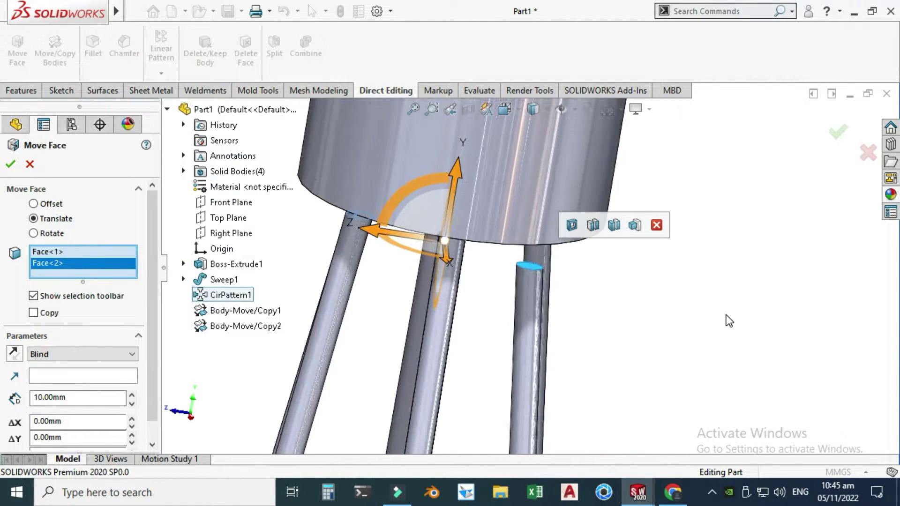
pyautogui.click(615, 226)
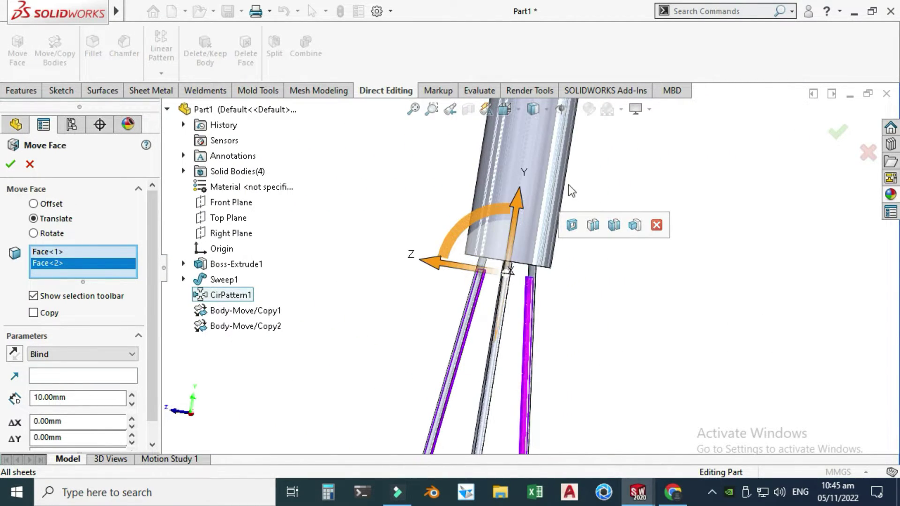
pyautogui.moveTo(519, 199); pyautogui.dragTo(524, 164)
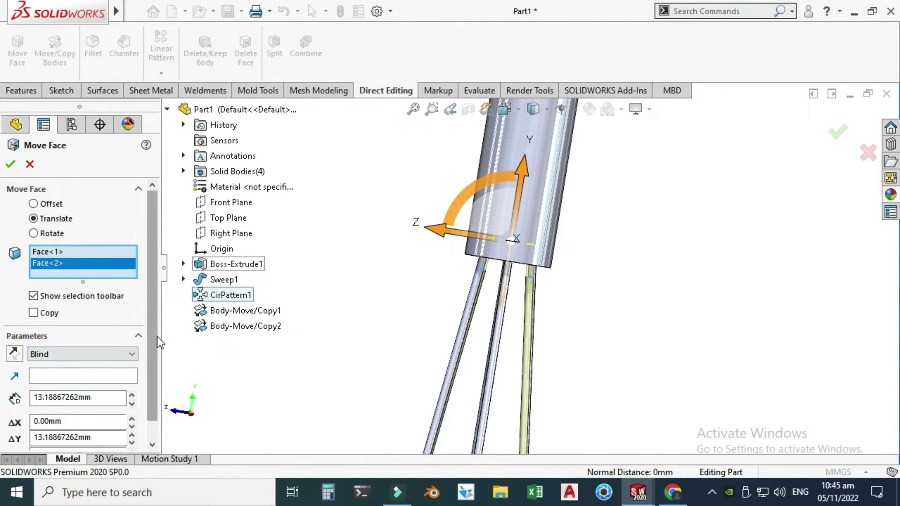
pyautogui.moveTo(153, 313); pyautogui.dragTo(155, 331)
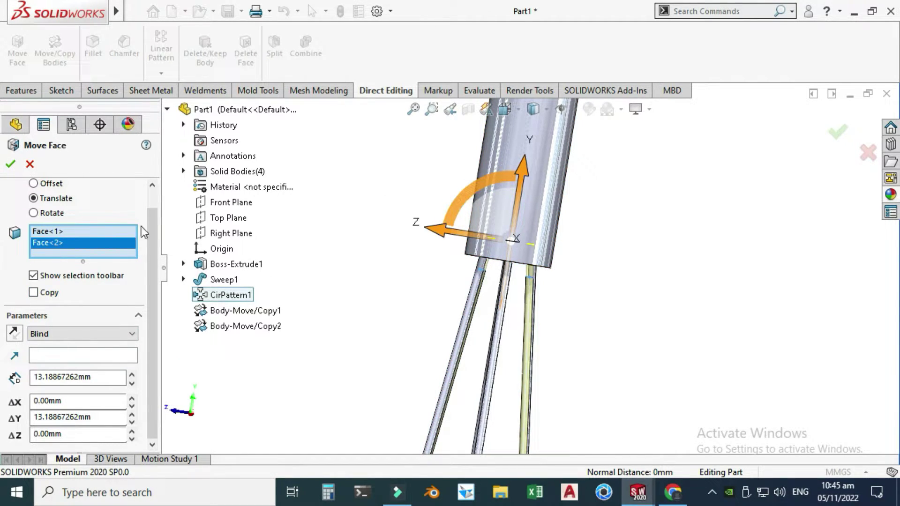
pyautogui.scroll(-2, 526, 293)
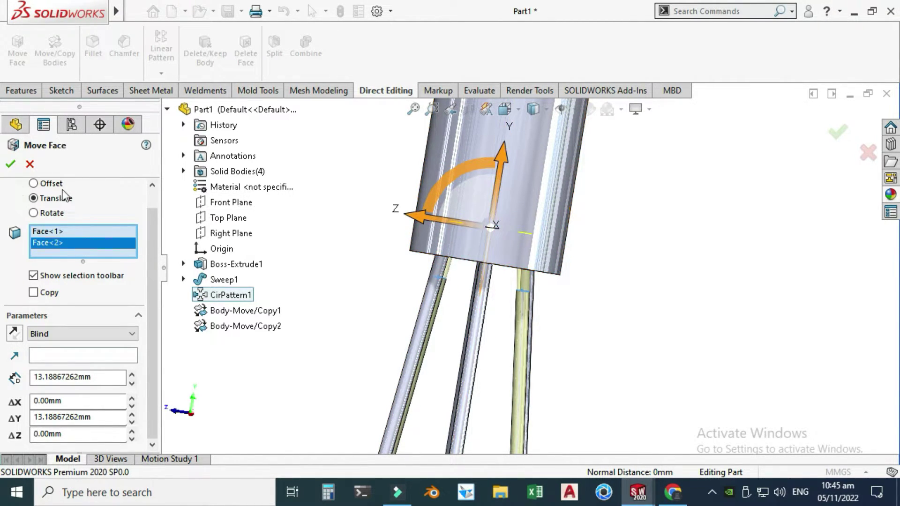
pyautogui.click(10, 164)
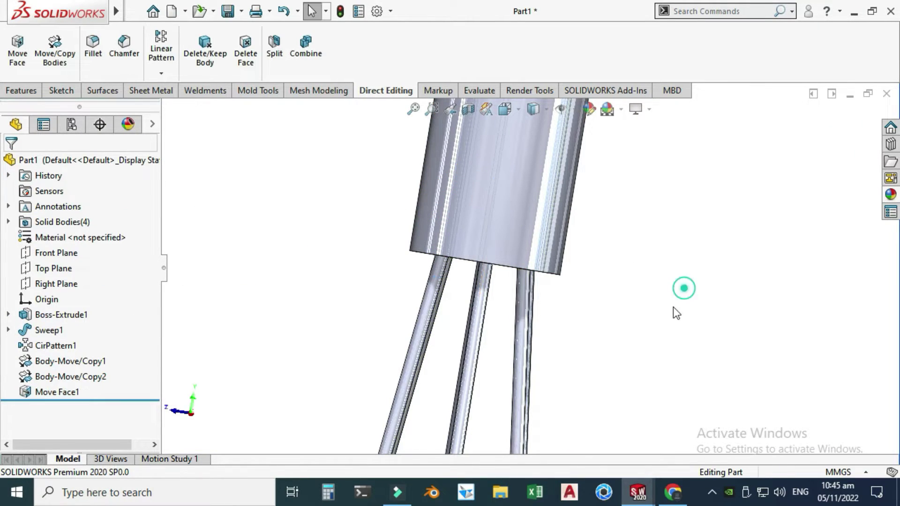
# Step: Inspect the extended wire loop body at the handle by highlighting it among the part's solid bodies
pyautogui.moveTo(675, 309); pyautogui.dragTo(631, 361, button='middle')
pyautogui.click(8, 221)
pyautogui.click(75, 284)
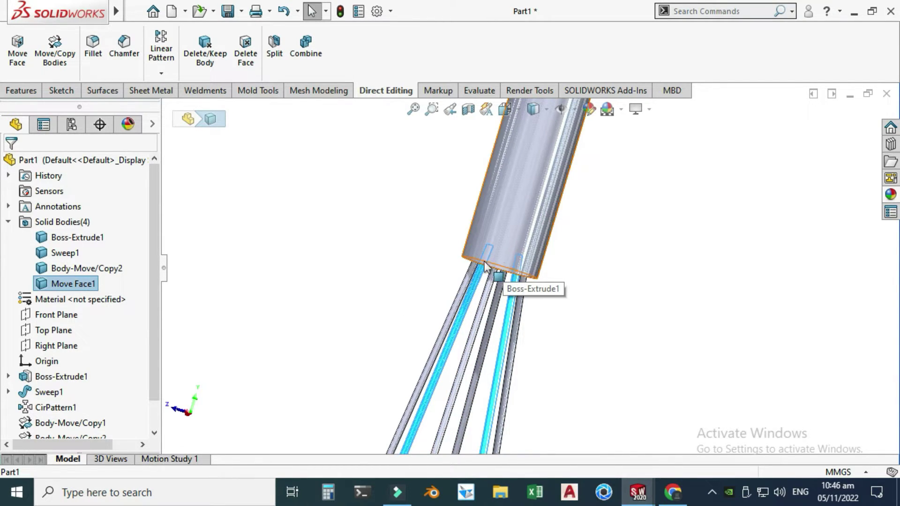
pyautogui.scroll(3, 443, 278)
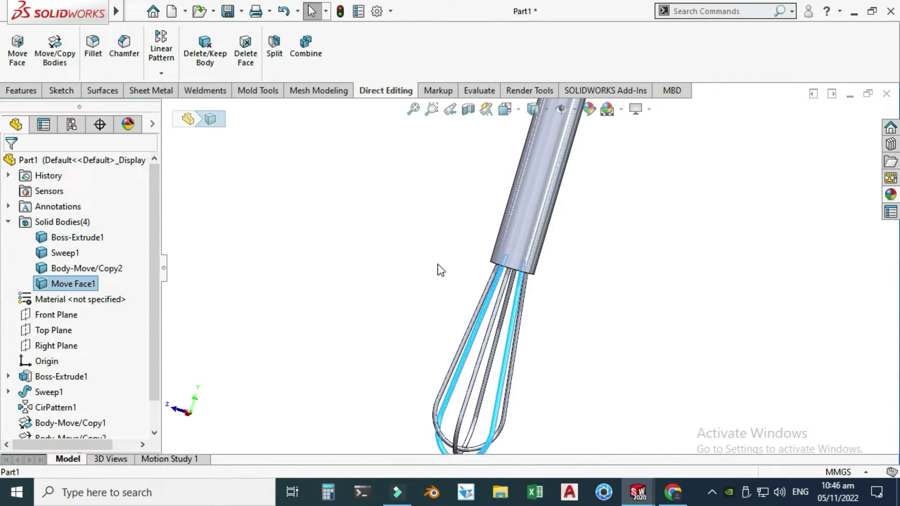
pyautogui.click(431, 256)
pyautogui.scroll(2, 422, 276)
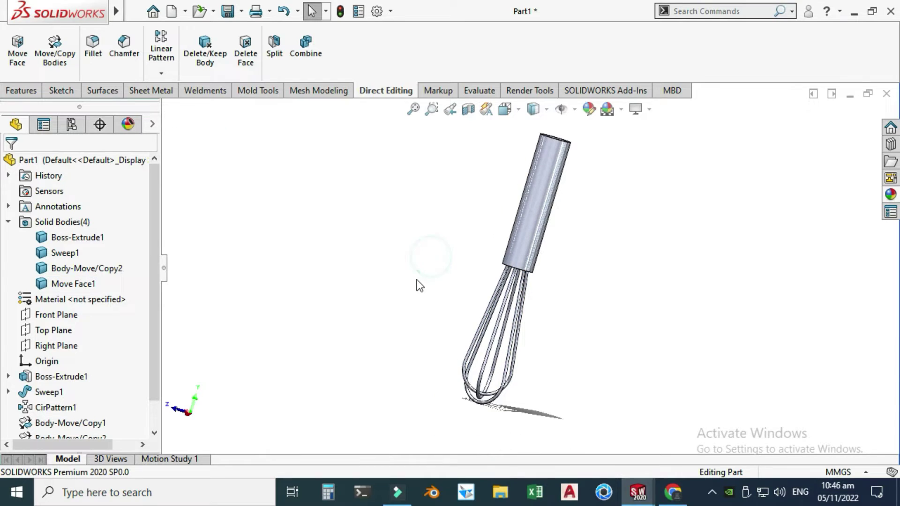
pyautogui.click(343, 223)
# Step: Combine the handle and all wire loop bodies into one solid using the Add operation, checking the preview first
pyautogui.click(307, 51)
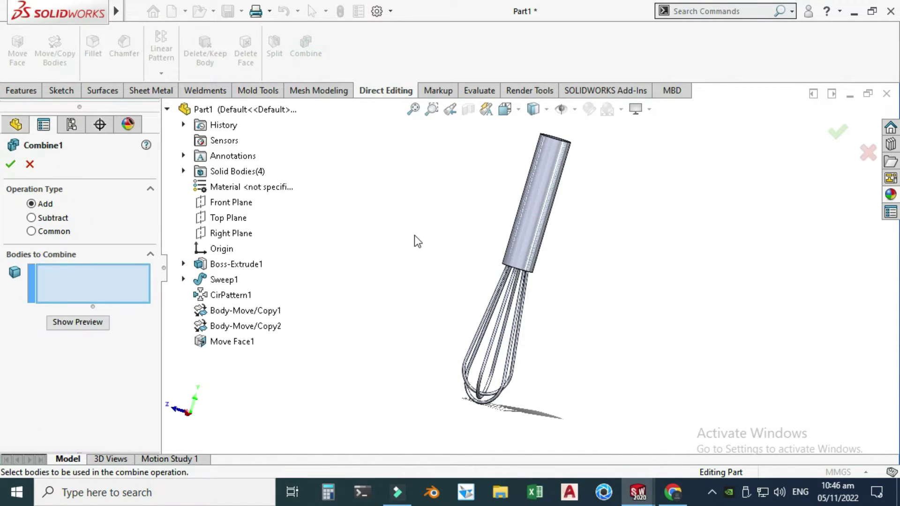
pyautogui.scroll(3, 414, 236)
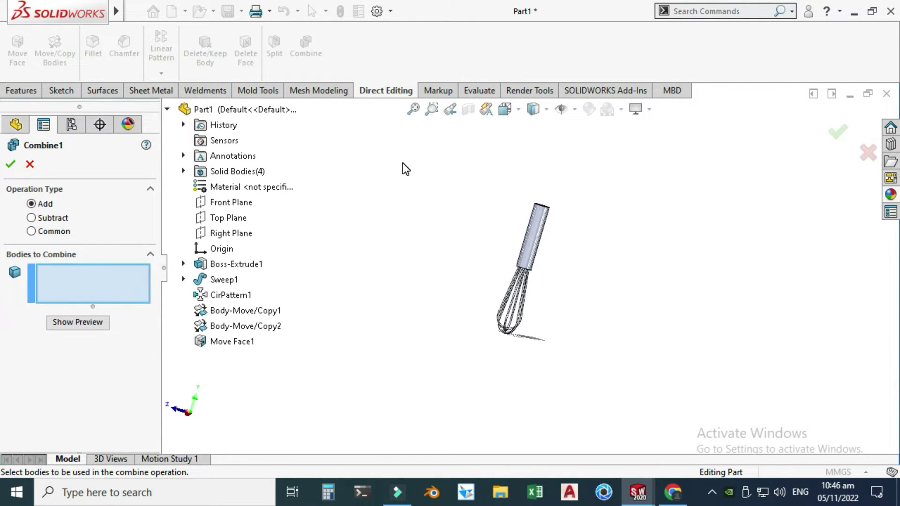
pyautogui.moveTo(407, 158); pyautogui.dragTo(646, 370)
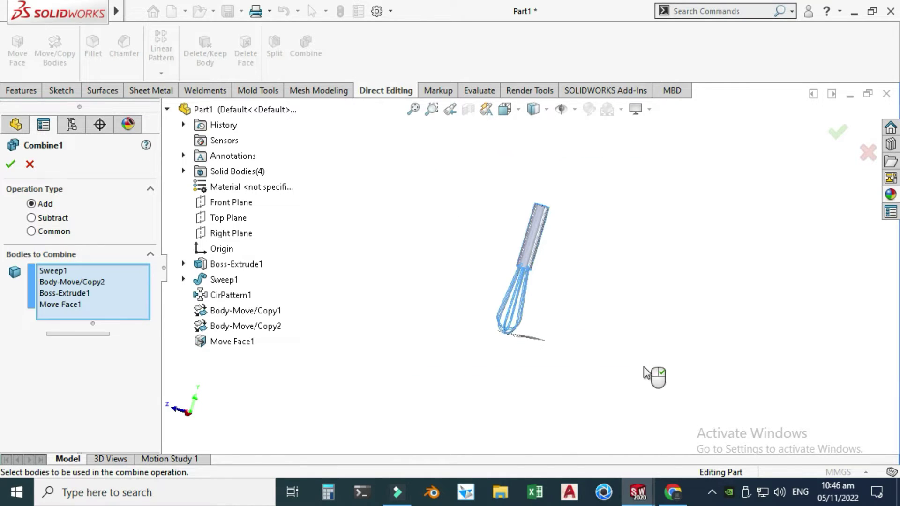
pyautogui.click(69, 339)
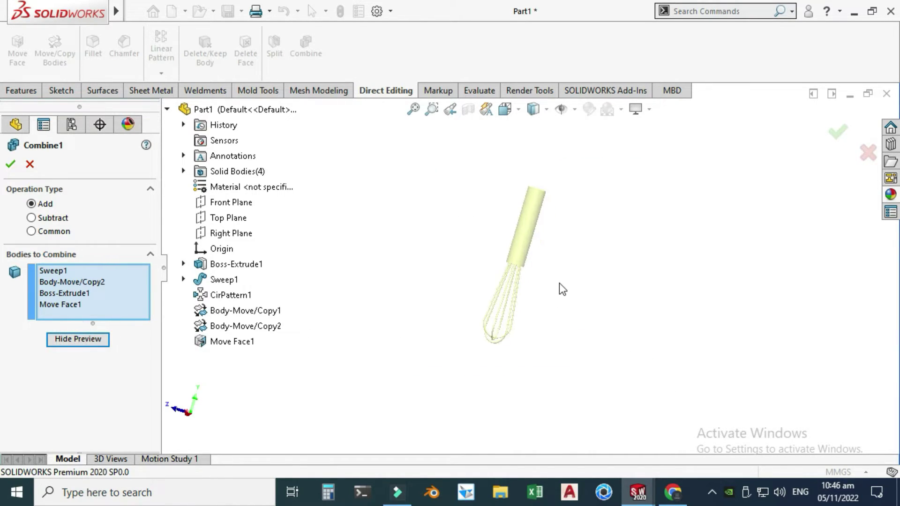
pyautogui.scroll(8, 559, 283)
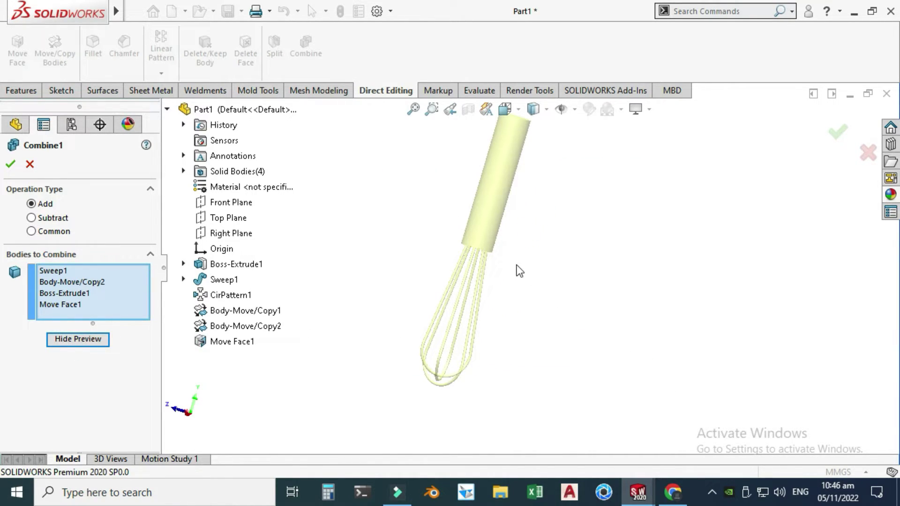
pyautogui.click(11, 165)
# Step: Inspect the combined whisk by highlighting it among the part's solid bodies
pyautogui.scroll(5, 641, 345)
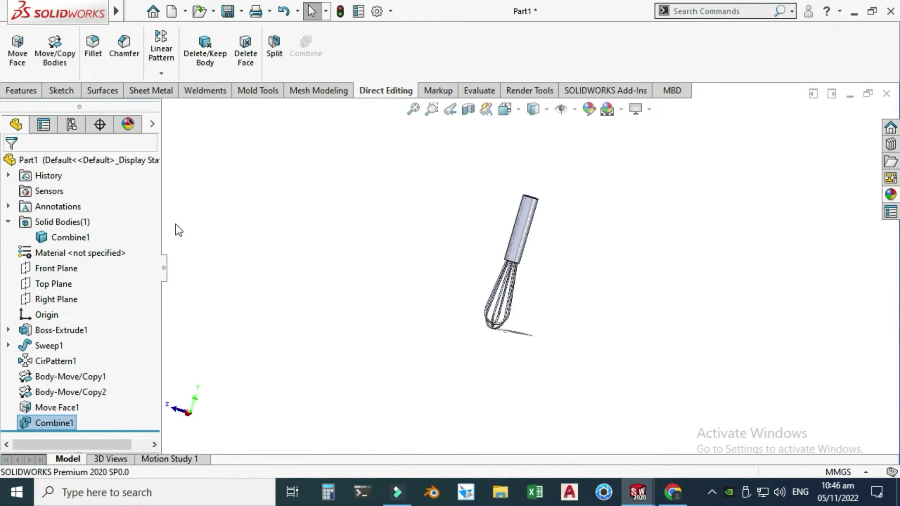
pyautogui.click(70, 237)
pyautogui.scroll(-3, 558, 241)
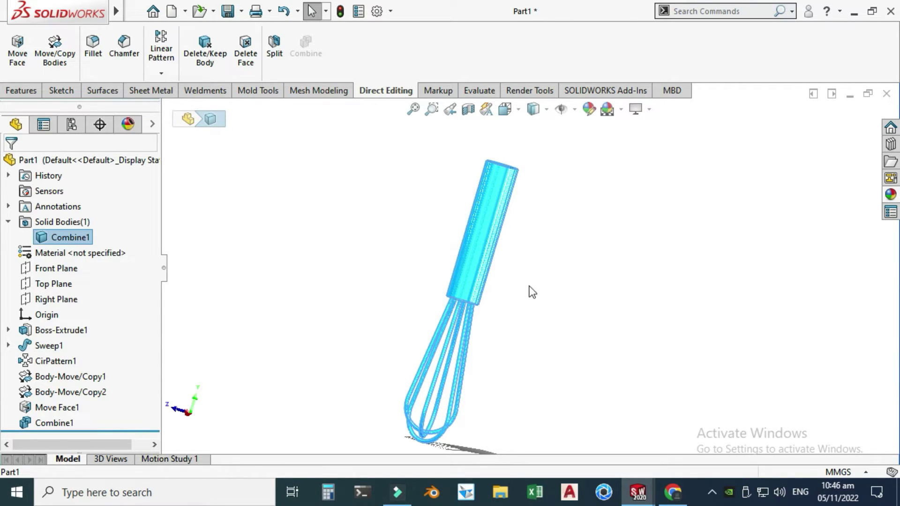
pyautogui.click(54, 223)
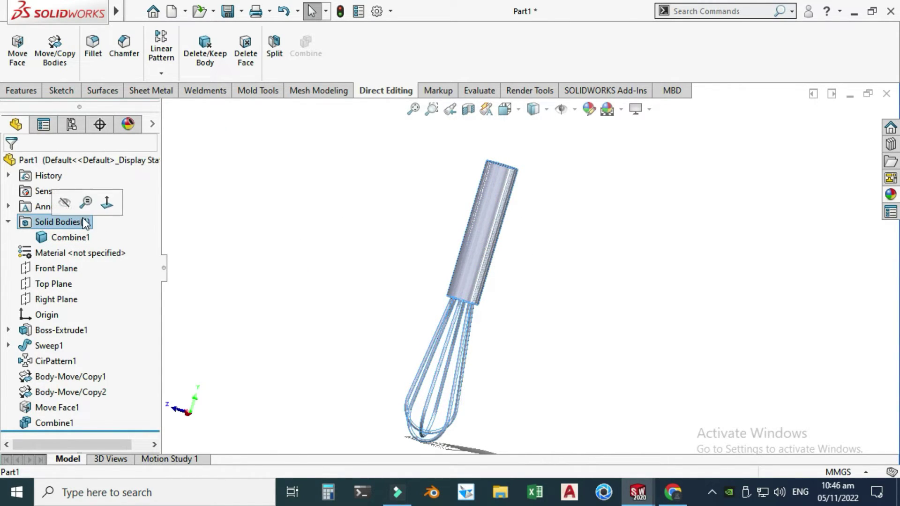
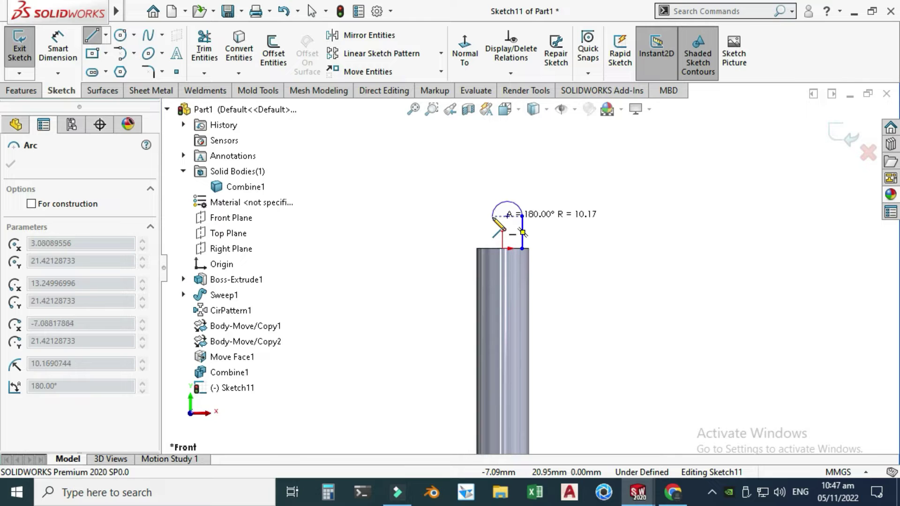
# Step: Complete the arch sketch above the handle with a 180° arc of about 10.17 mm radius and a vertical line down to the handle's top
pyautogui.click(492, 217)
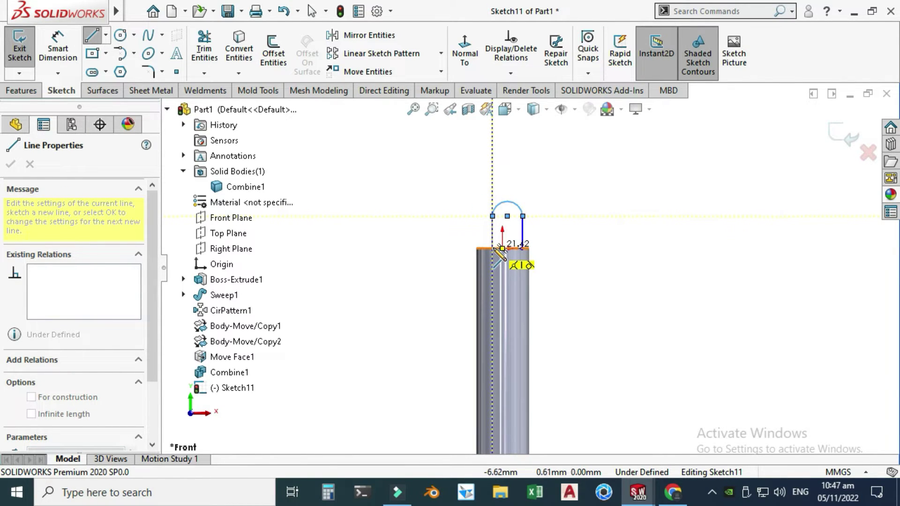
pyautogui.click(495, 249)
pyautogui.press('Escape')
pyautogui.scroll(-3, 476, 232)
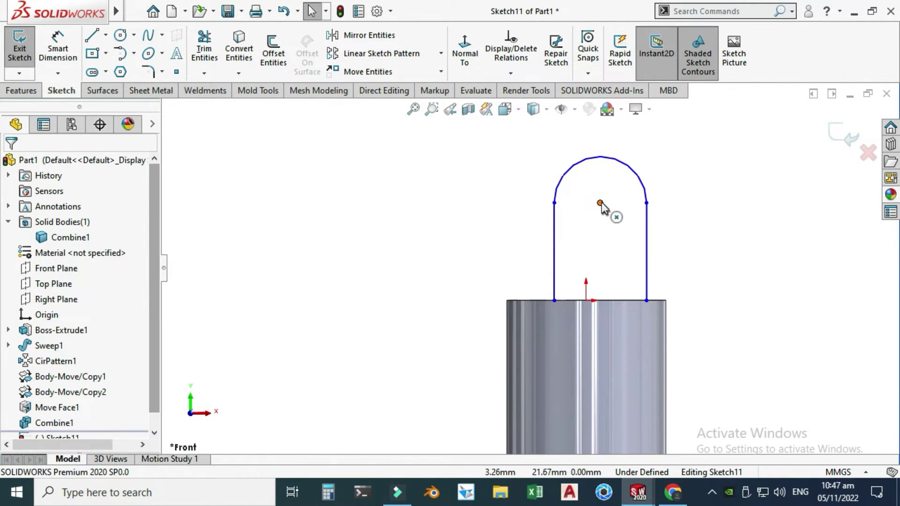
# Step: Align the arc centre vertically with the origin and widen the arch to about 23.8 mm by its lower end
pyautogui.click(600, 203)
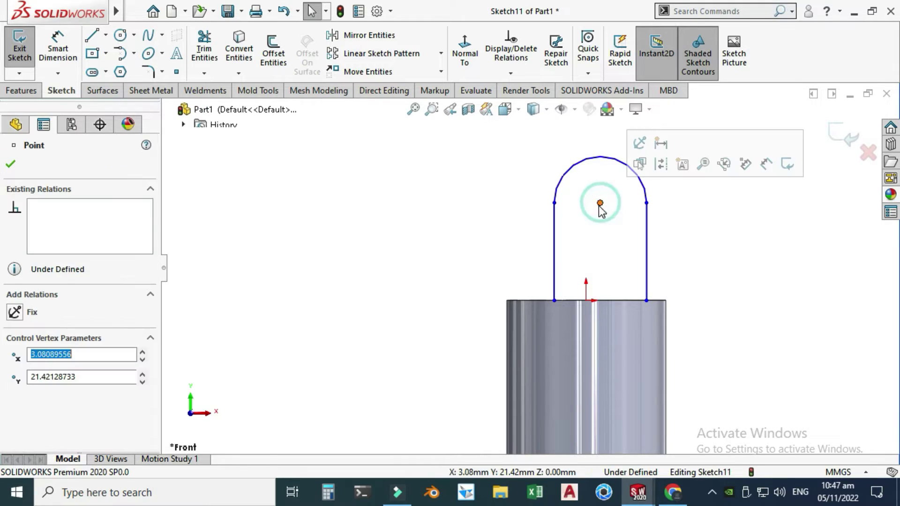
pyautogui.keyDown('ctrl'); pyautogui.click(586, 300); pyautogui.keyUp('ctrl')
pyautogui.click(627, 235)
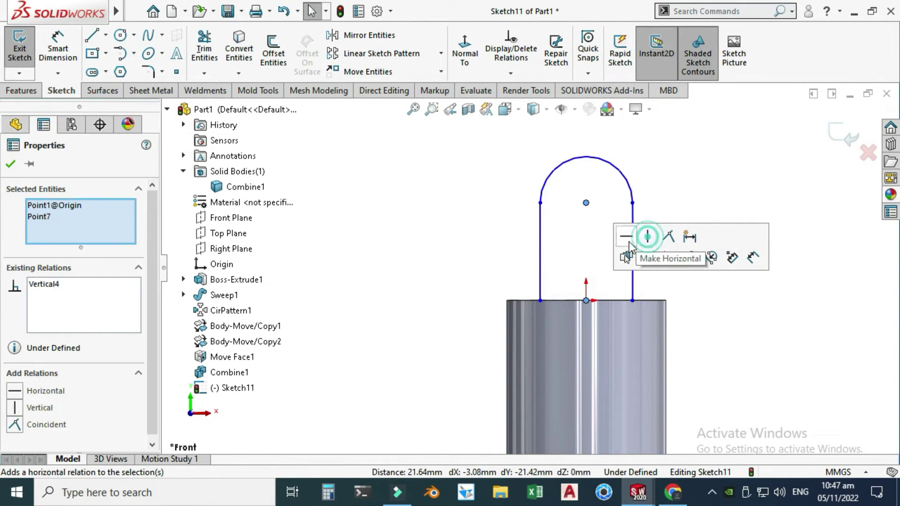
pyautogui.click(548, 278)
pyautogui.click(540, 300)
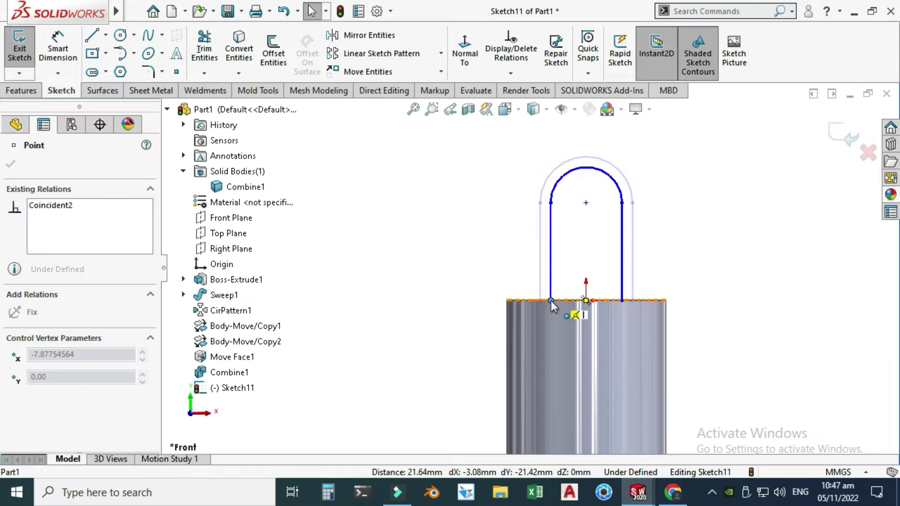
pyautogui.scroll(2, 485, 262)
pyautogui.click(485, 262)
# Step: Dimension one straight side of the arch to 15 mm
pyautogui.click(58, 48)
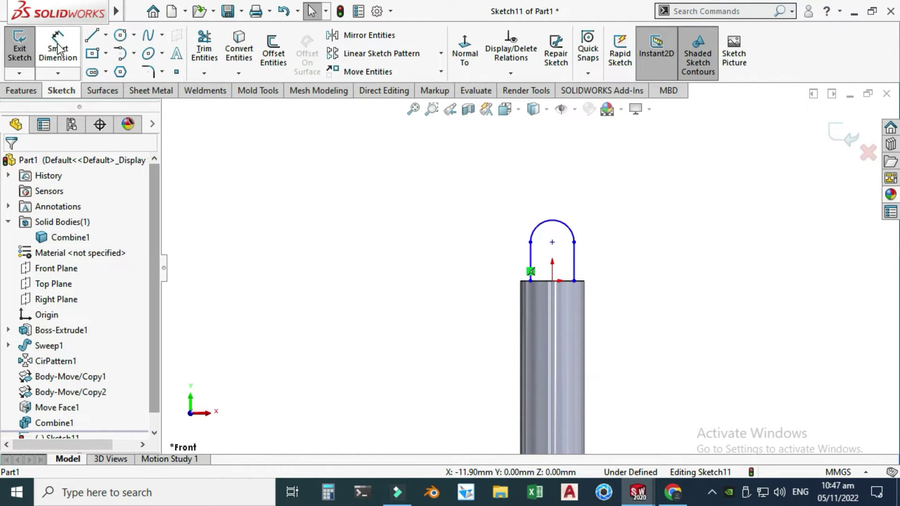
pyautogui.click(574, 269)
pyautogui.click(640, 263)
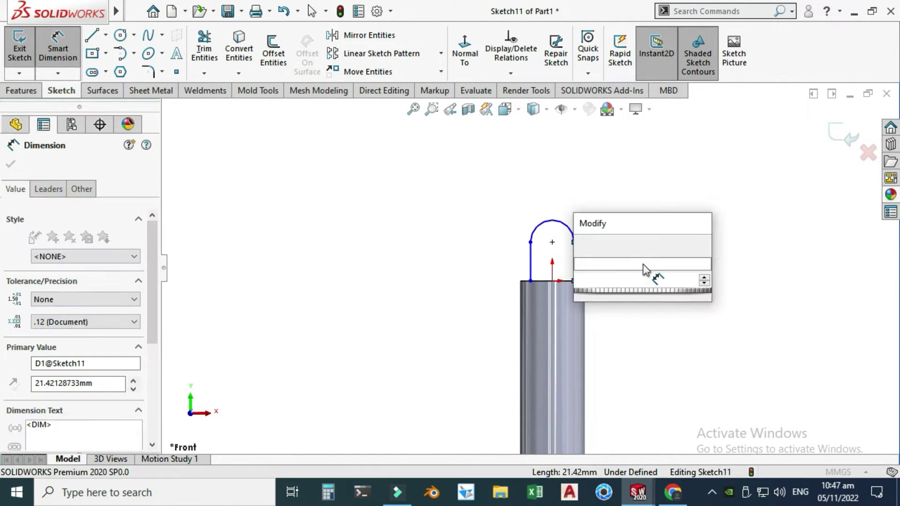
pyautogui.press('Return')
pyautogui.scroll(-3, 614, 272)
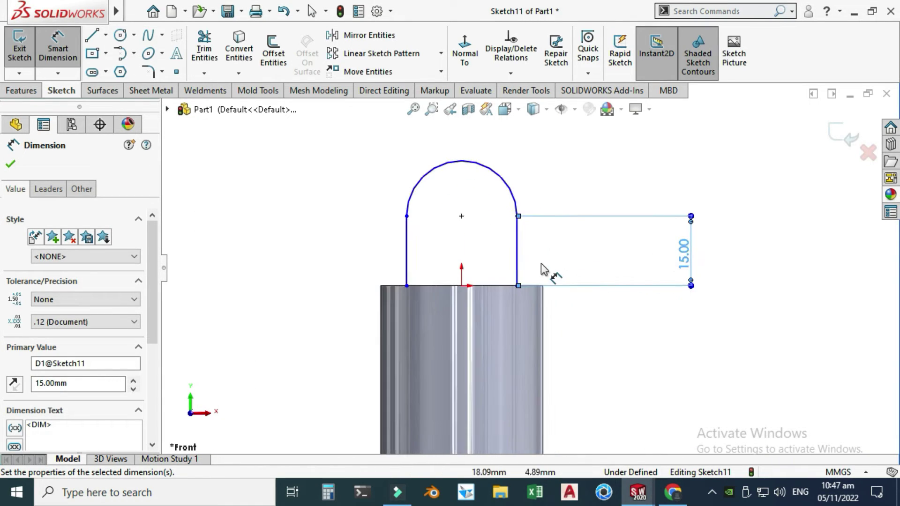
# Step: Dimension the distance between the arch's two lower endpoints to 24 mm
pyautogui.click(406, 286)
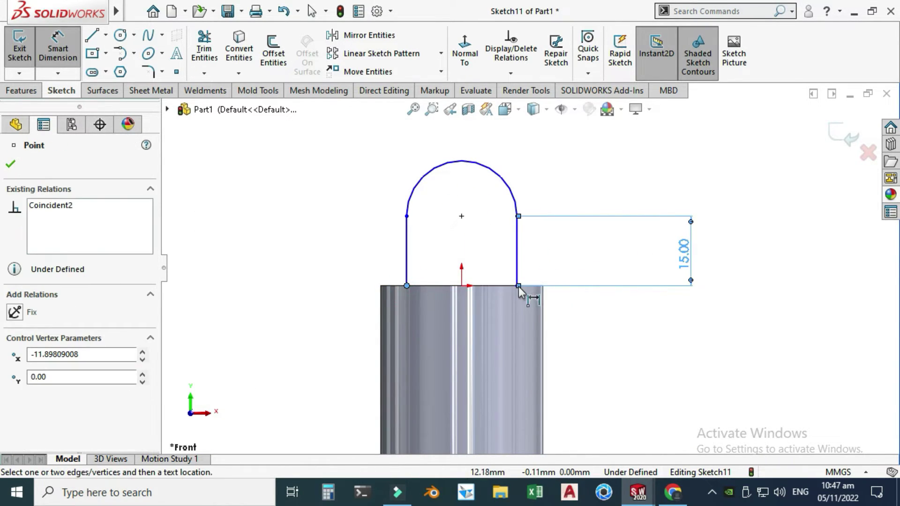
pyautogui.click(517, 285)
pyautogui.click(491, 350)
pyautogui.write('24')
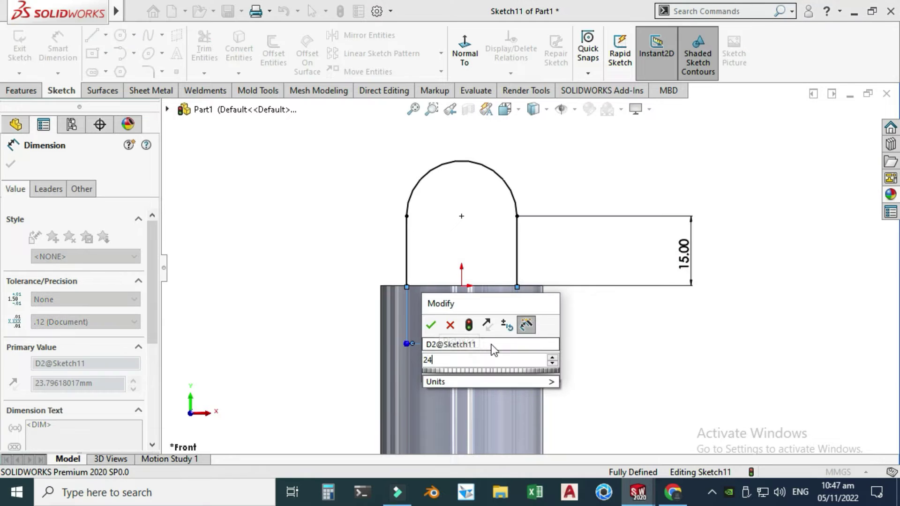
pyautogui.press('Return')
pyautogui.press('Escape')
pyautogui.scroll(5, 471, 195)
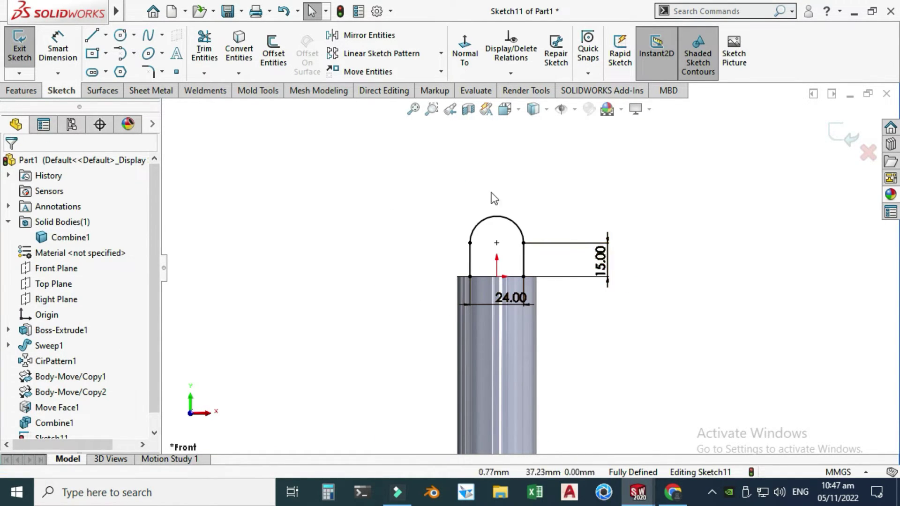
pyautogui.scroll(3, 464, 218)
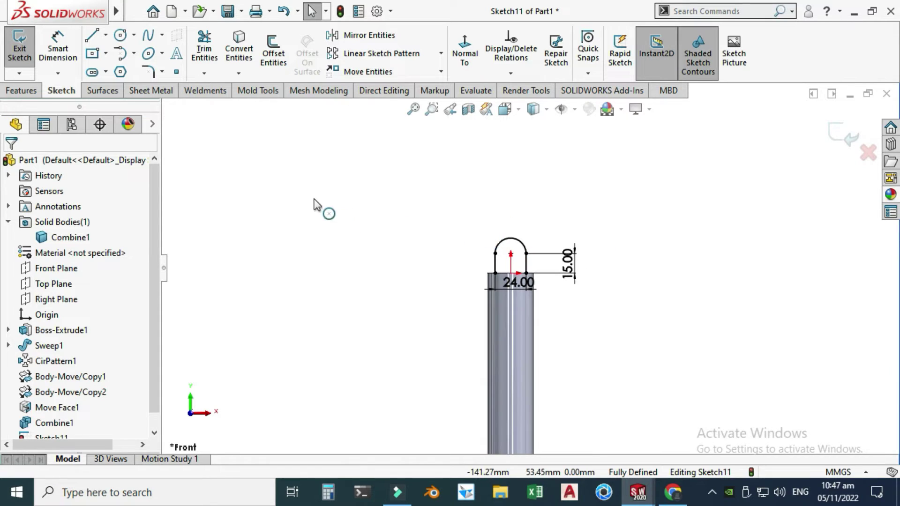
# Step: Set up a Swept Boss/Base with a 3 mm circular profile along the arch sketch on top of the handle
pyautogui.rightClick(469, 182)
pyautogui.moveTo(539, 209)
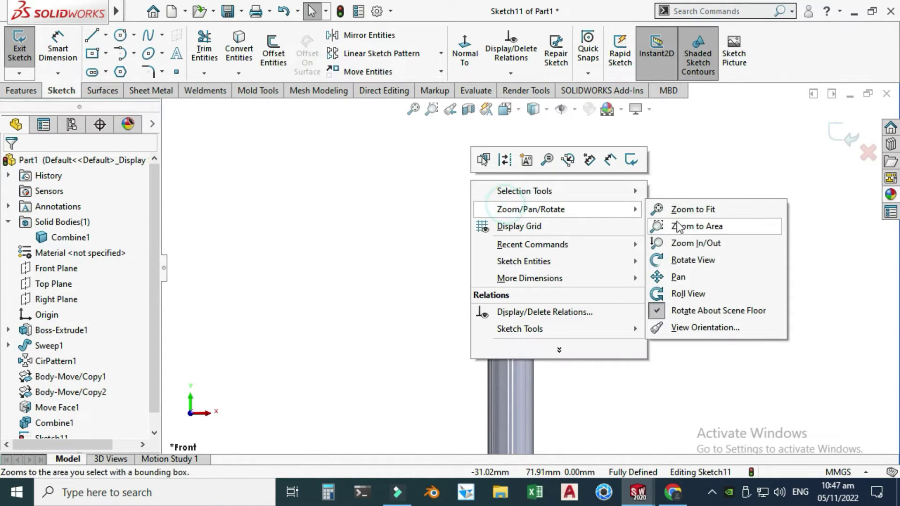
pyautogui.click(692, 260)
pyautogui.moveTo(693, 262); pyautogui.dragTo(584, 300)
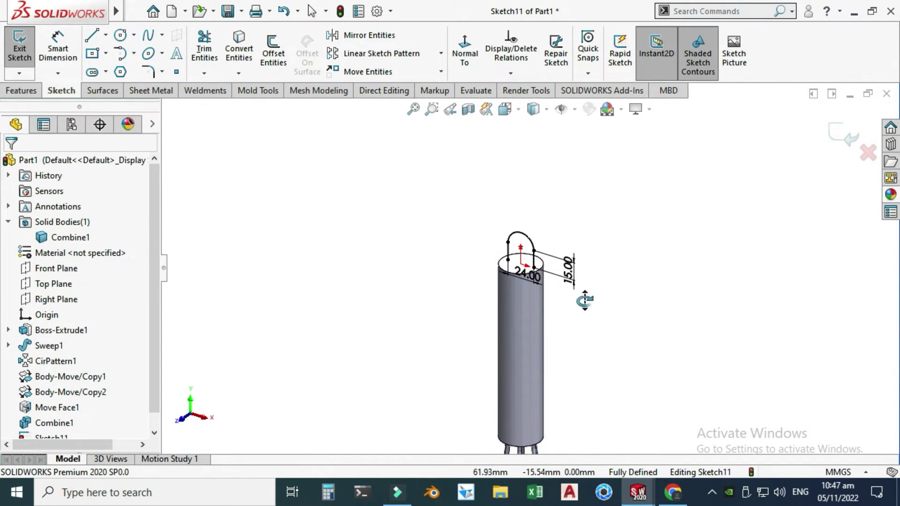
pyautogui.click(15, 95)
pyautogui.click(142, 42)
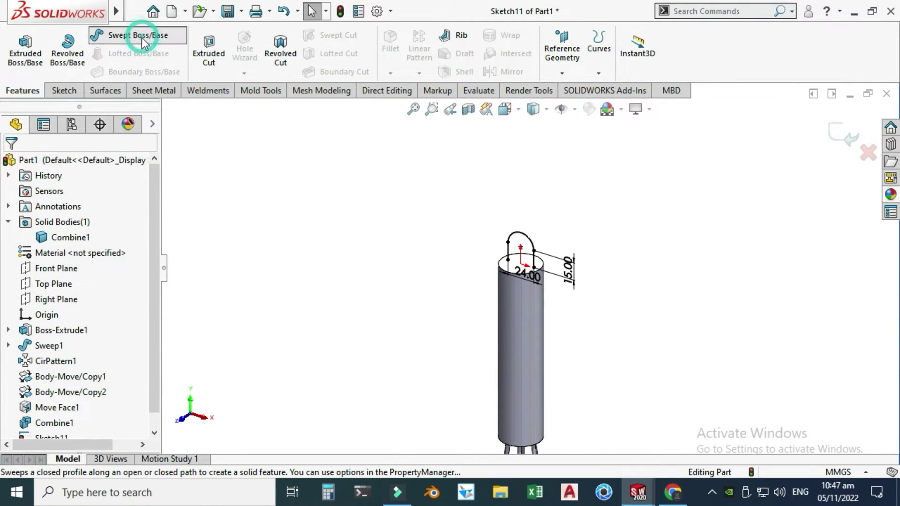
pyautogui.click(59, 216)
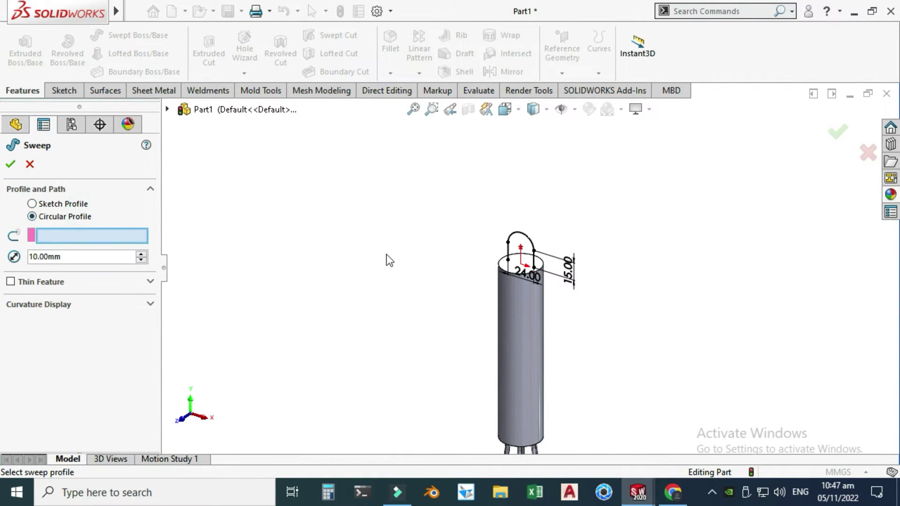
pyautogui.doubleClick(117, 256)
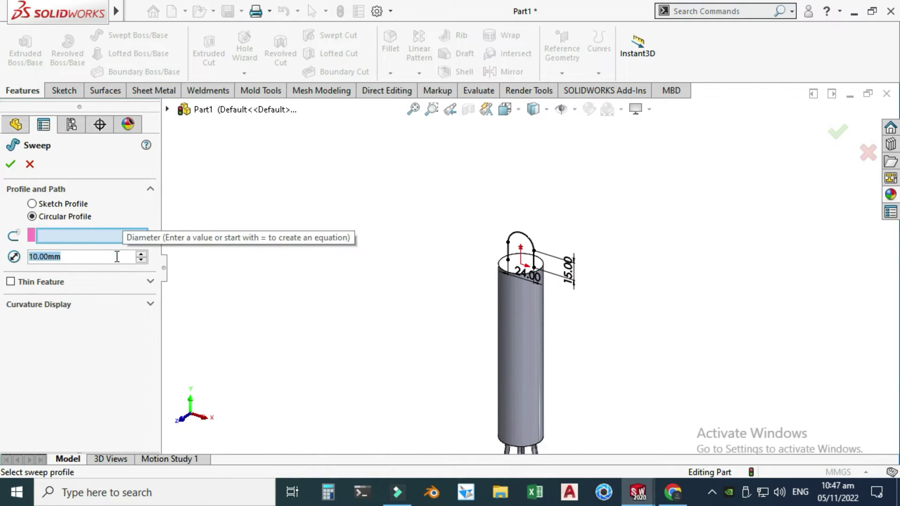
pyautogui.write('3')
pyautogui.press('Return')
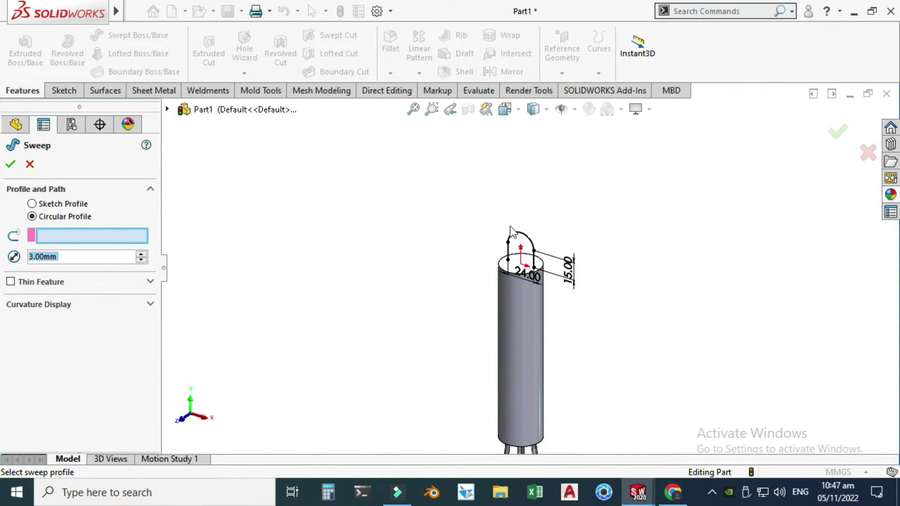
pyautogui.scroll(-4, 511, 230)
pyautogui.click(510, 290)
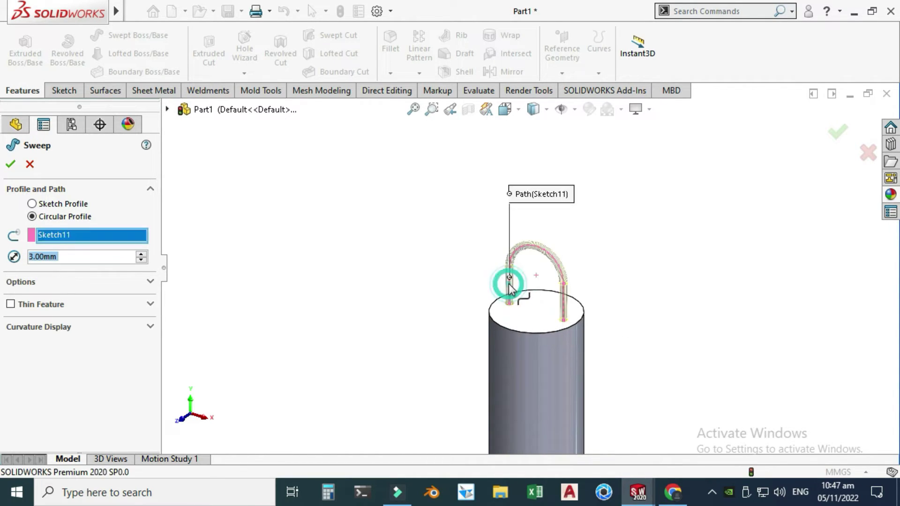
# Step: Enable merging of tangent faces and alignment with end faces for the sweep, and create the hanging loop
pyautogui.click(21, 282)
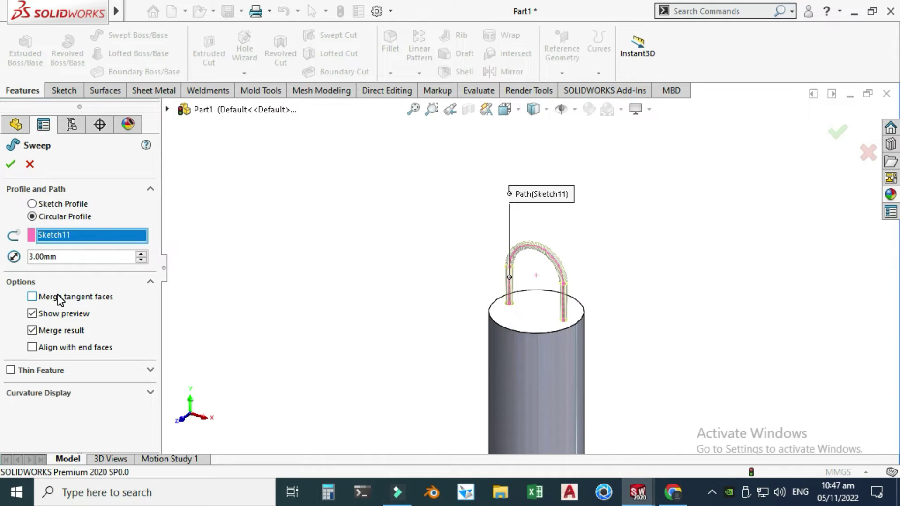
pyautogui.click(32, 297)
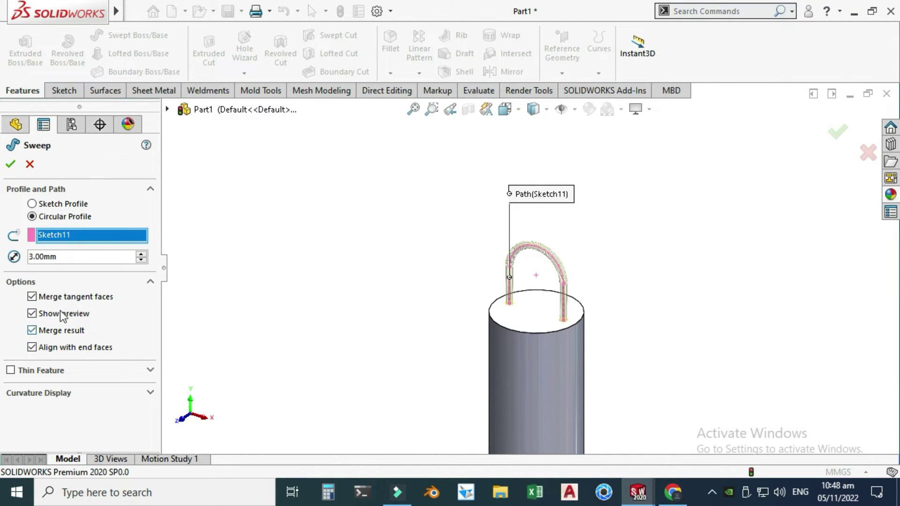
pyautogui.click(10, 165)
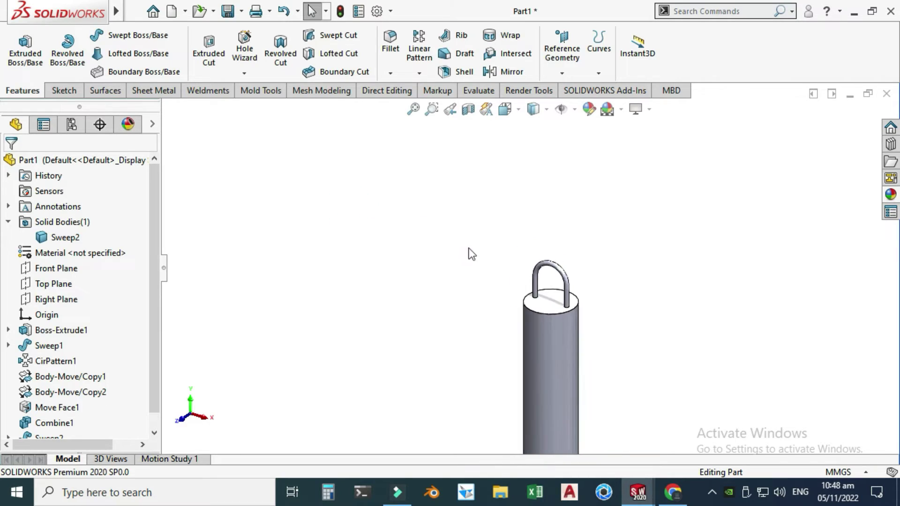
# Step: Chamfer the top and bottom circular edges of the cylindrical handle with a 2 mm distance at 45 degrees
pyautogui.moveTo(469, 249); pyautogui.dragTo(569, 339, button='middle')
pyautogui.scroll(-3, 473, 212)
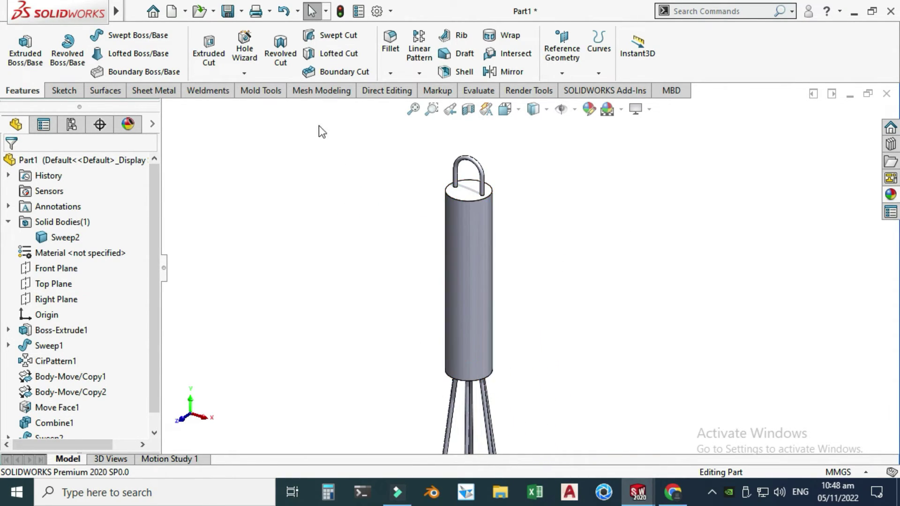
pyautogui.click(394, 79)
pyautogui.click(406, 106)
pyautogui.scroll(-3, 156, 300)
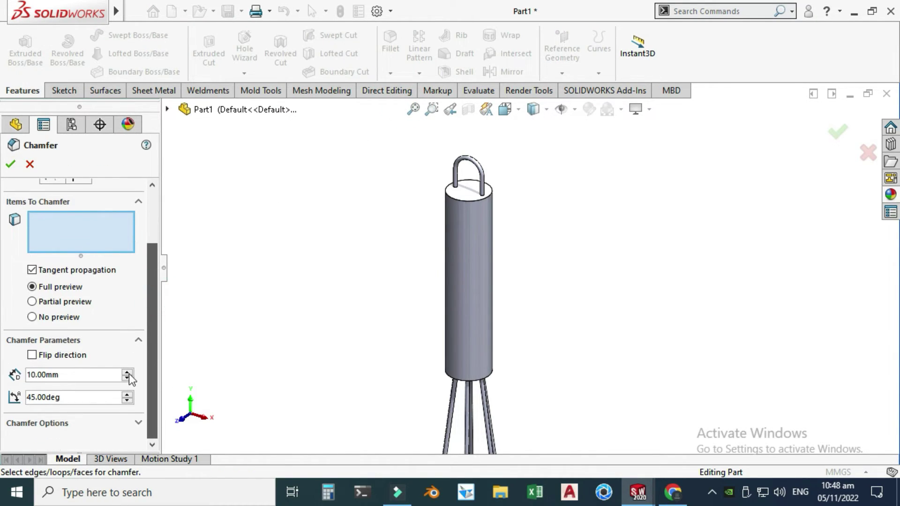
pyautogui.doubleClick(81, 374)
pyautogui.write('2')
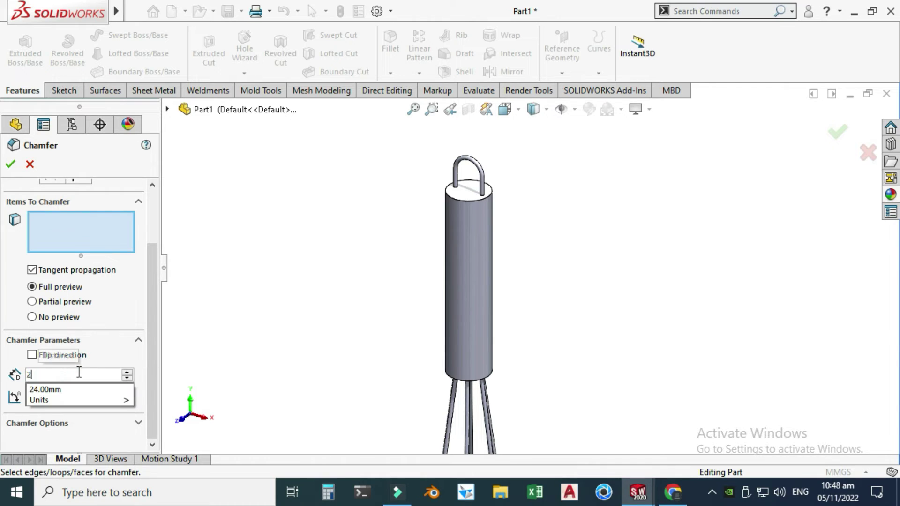
pyautogui.press('Return')
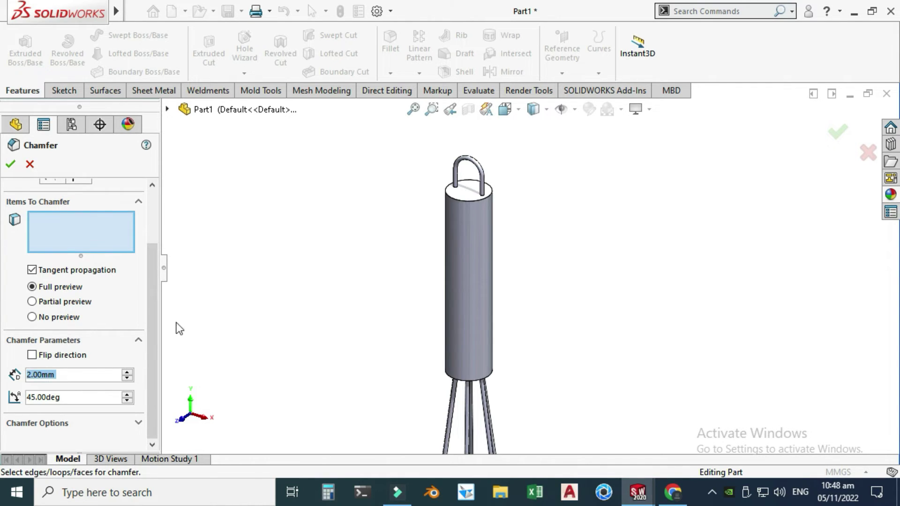
pyautogui.click(462, 201)
pyautogui.click(460, 380)
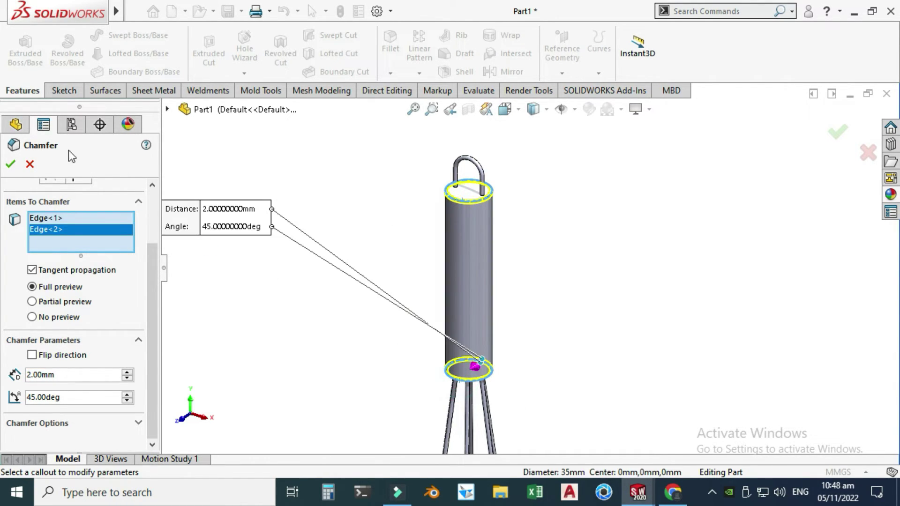
pyautogui.click(11, 164)
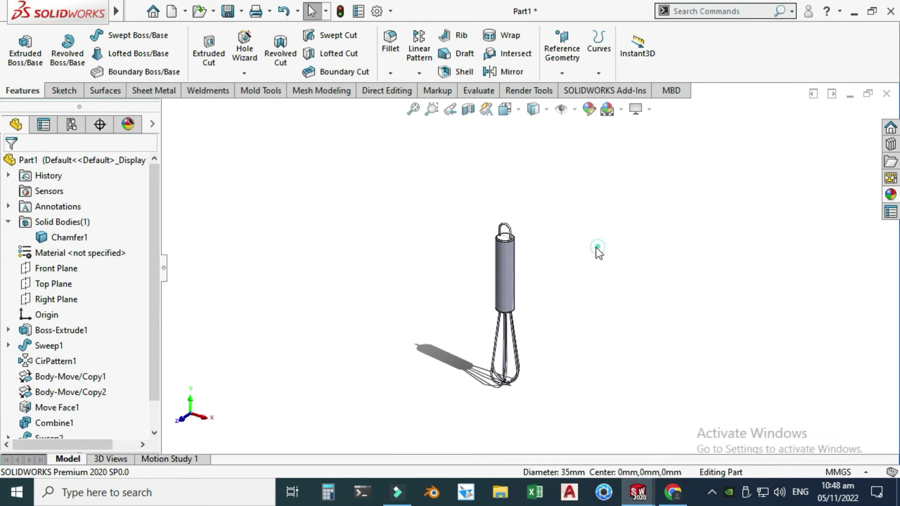
# Step: Apply the brushed chromium appearance from the chrome metals to the whisk
pyautogui.rightClick(597, 247)
pyautogui.click(609, 251)
pyautogui.moveTo(603, 245); pyautogui.dragTo(704, 240)
pyautogui.click(890, 195)
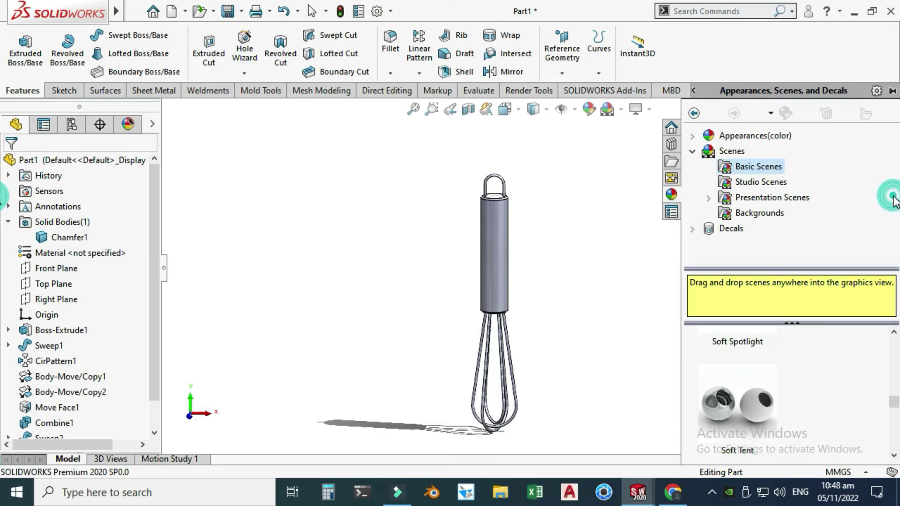
pyautogui.click(693, 137)
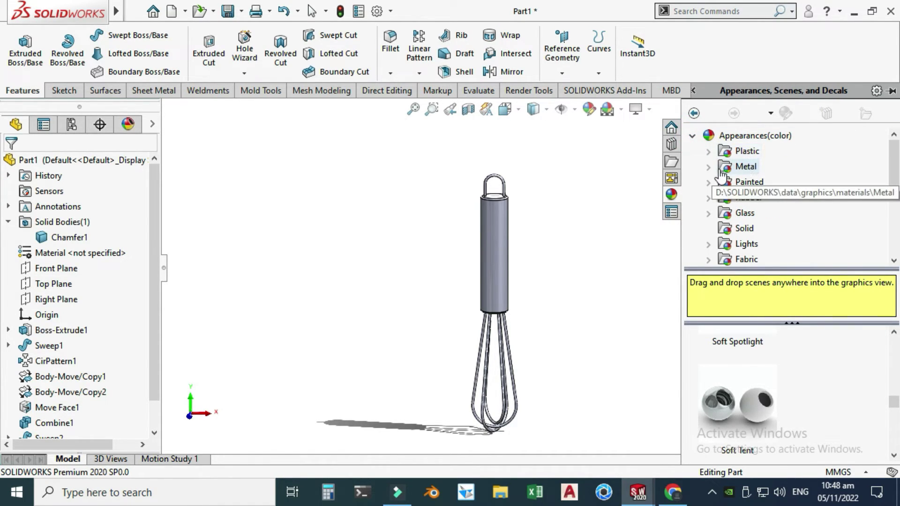
pyautogui.click(740, 168)
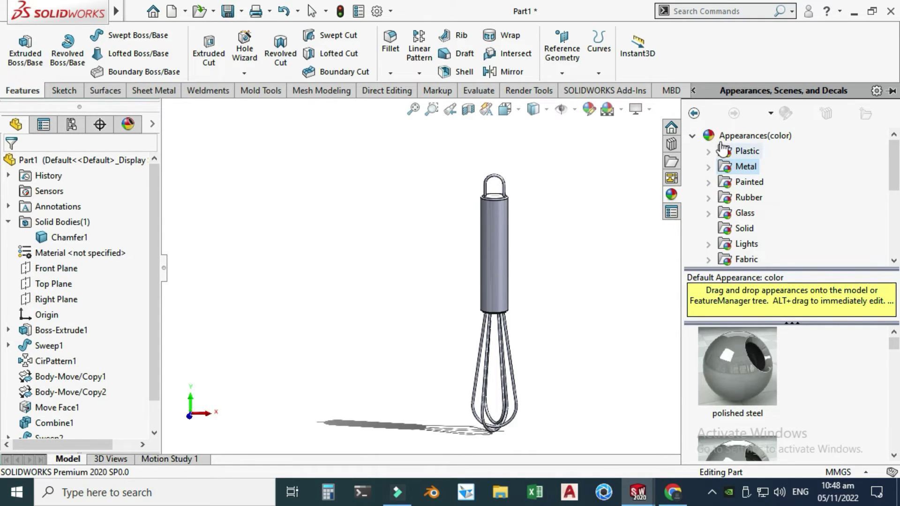
pyautogui.click(709, 167)
pyautogui.click(766, 167)
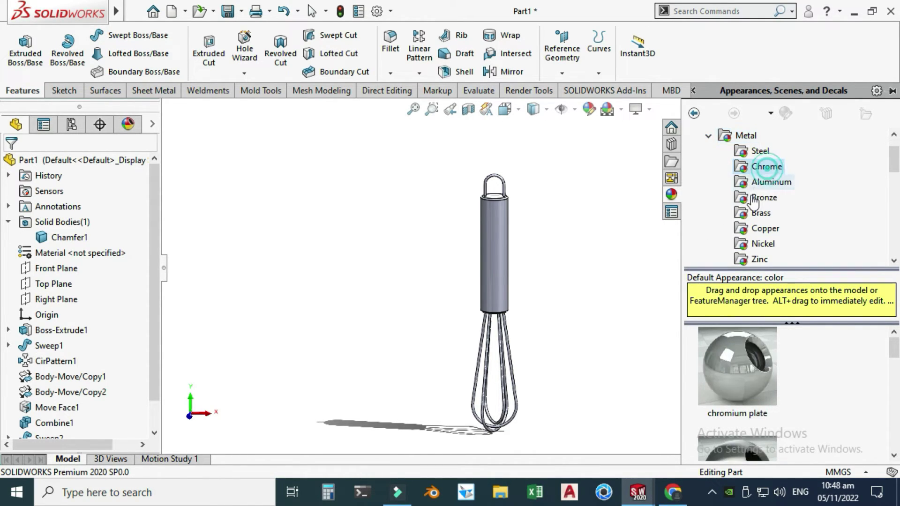
pyautogui.scroll(-2, 753, 403)
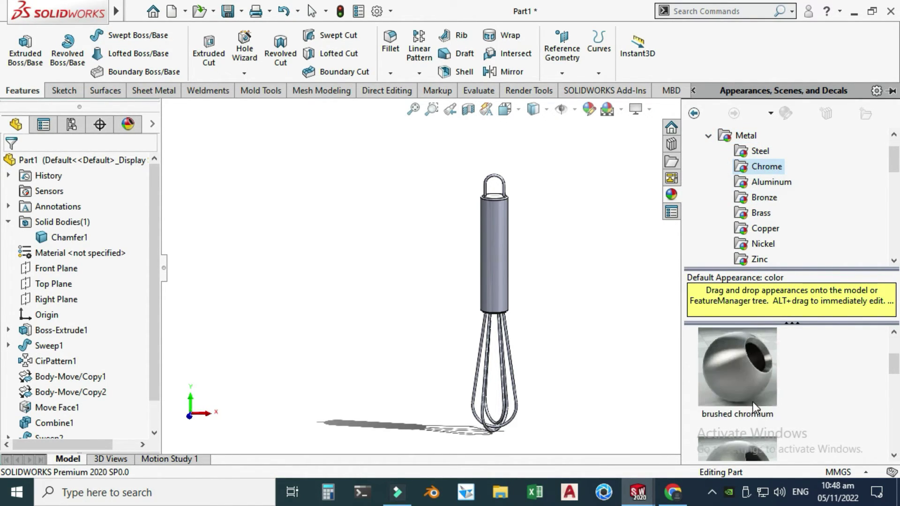
pyautogui.click(739, 371)
# Step: Examine the metal finish on the handle, hanging loop and wires from close up and at full view
pyautogui.scroll(-8, 509, 229)
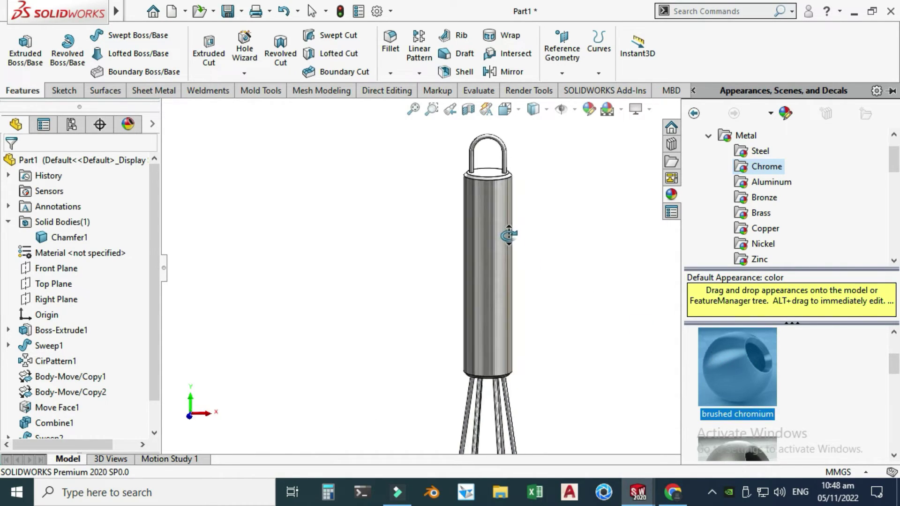
pyautogui.scroll(1, 520, 239)
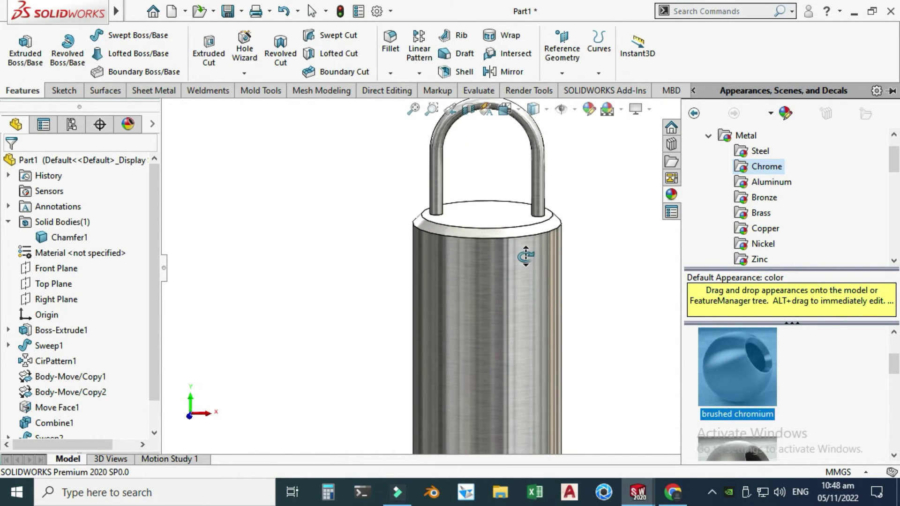
pyautogui.scroll(-2, 524, 251)
pyautogui.scroll(4, 469, 277)
pyautogui.scroll(3, 436, 295)
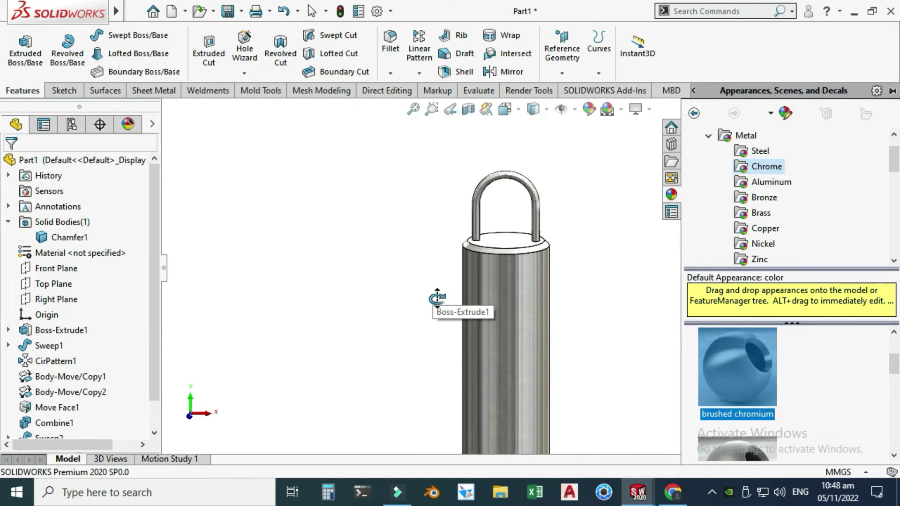
pyautogui.click(85, 222)
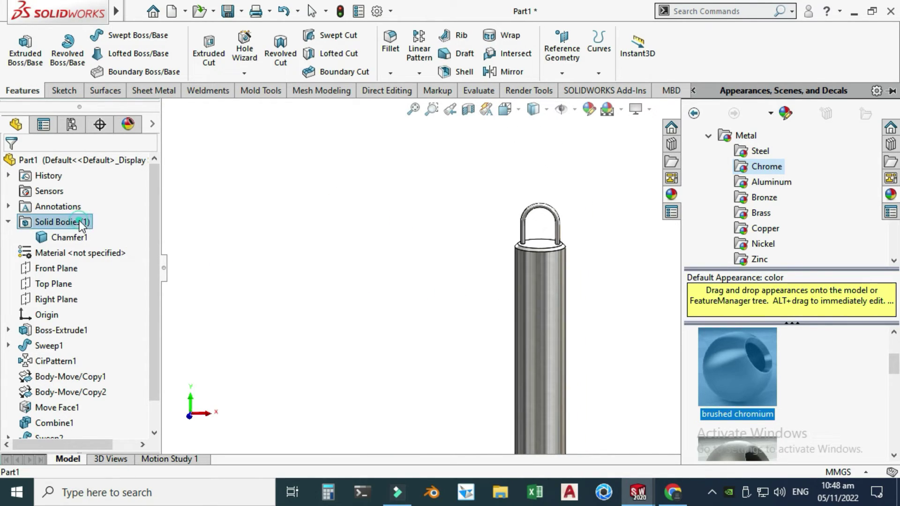
pyautogui.scroll(5, 567, 295)
pyautogui.moveTo(569, 297); pyautogui.dragTo(577, 317, button='middle')
pyautogui.scroll(-4, 576, 317)
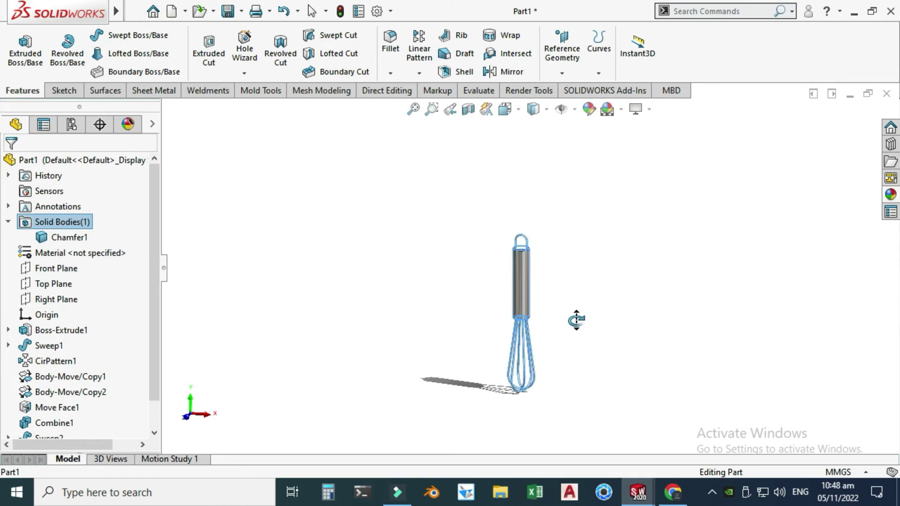
pyautogui.click(572, 292)
# Step: Turn on perspective display and ambient occlusion for the model view
pyautogui.click(650, 109)
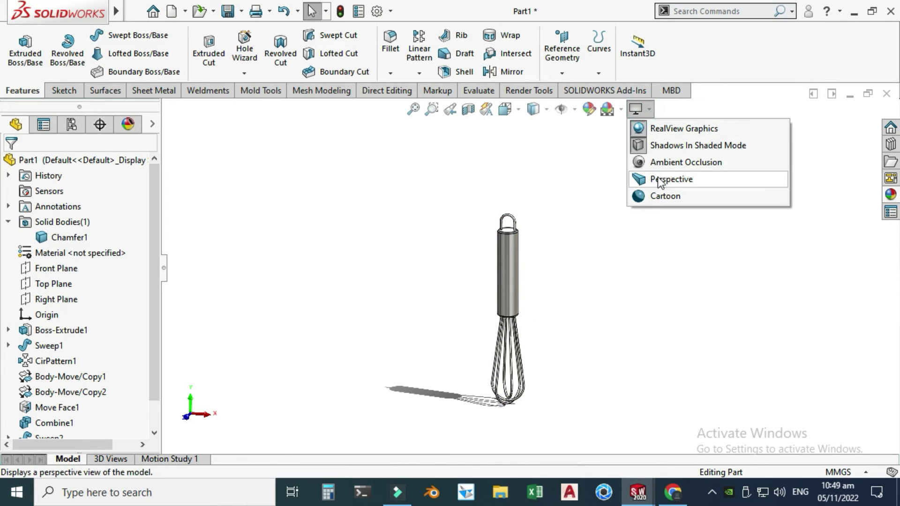
pyautogui.click(665, 179)
pyautogui.click(649, 109)
pyautogui.click(666, 163)
# Step: Create a section view lengthwise through the whisk and examine where the wires join the handle's lower end
pyautogui.rightClick(621, 195)
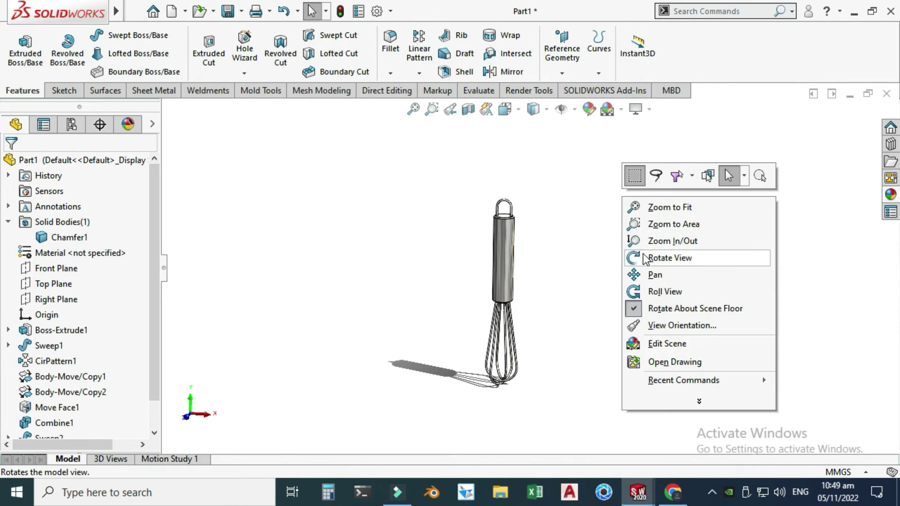
pyautogui.click(651, 258)
pyautogui.moveTo(613, 249); pyautogui.dragTo(530, 225)
pyautogui.scroll(-3, 530, 224)
pyautogui.moveTo(547, 286); pyautogui.dragTo(539, 251)
pyautogui.scroll(2, 526, 255)
pyautogui.click(468, 111)
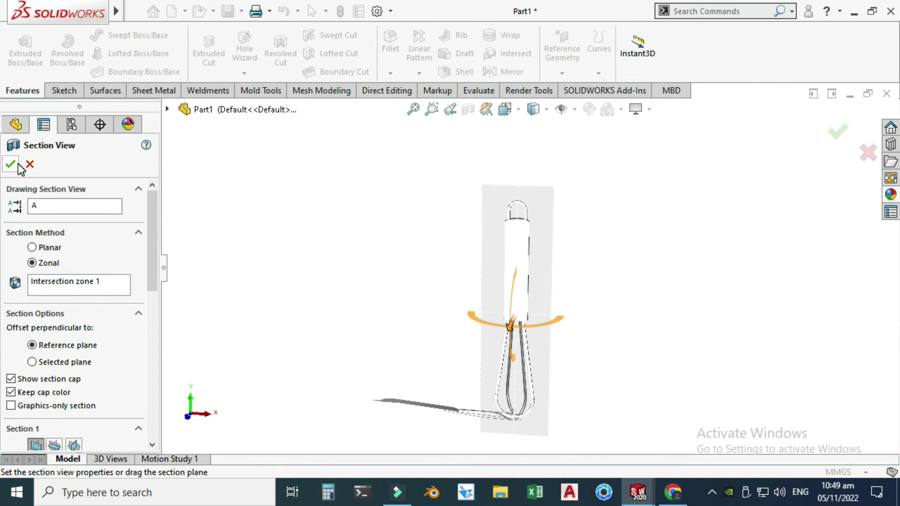
pyautogui.click(11, 165)
pyautogui.scroll(-6, 539, 300)
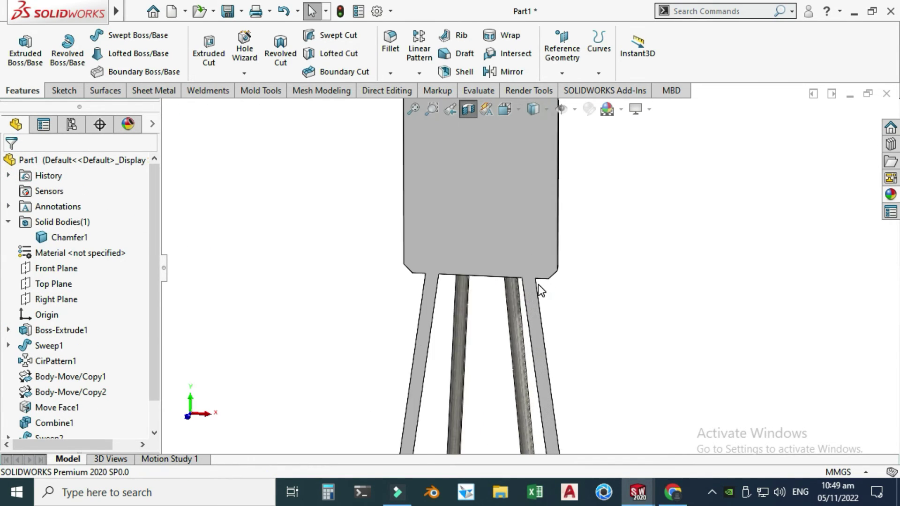
pyautogui.moveTo(525, 281); pyautogui.dragTo(521, 283, button='middle')
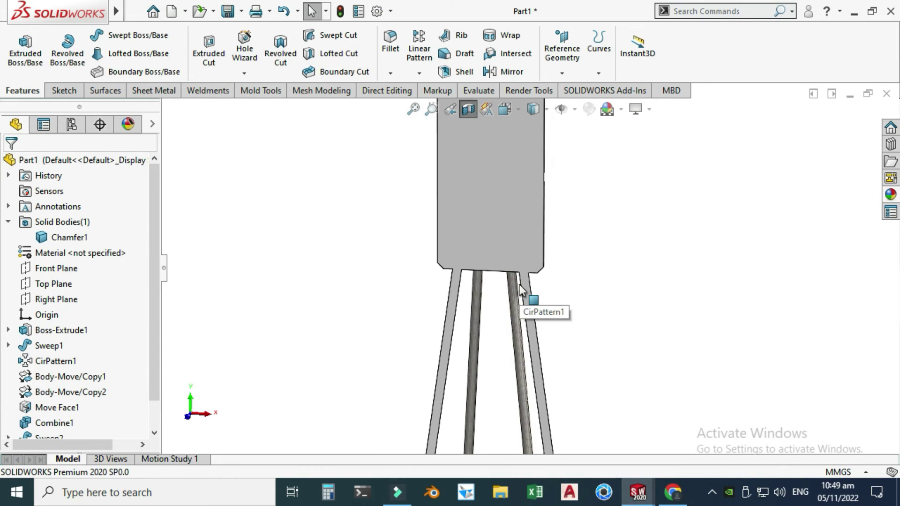
pyautogui.scroll(6, 519, 286)
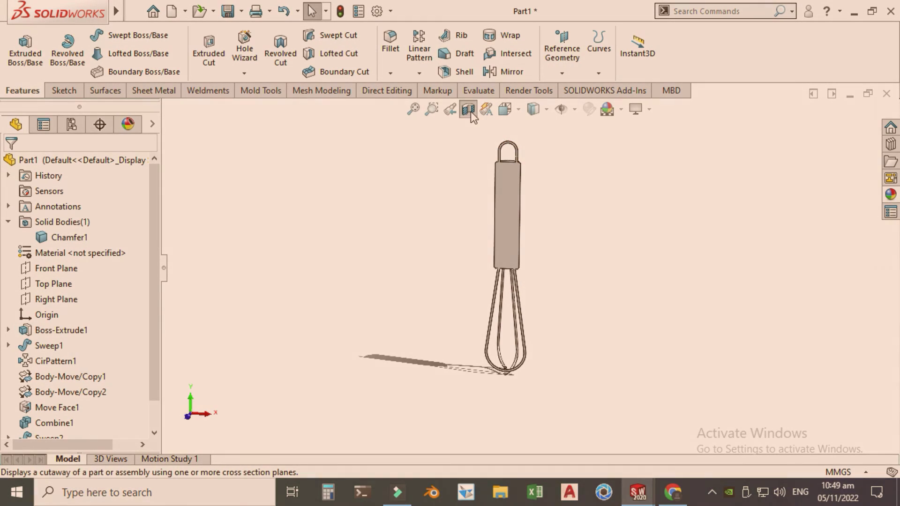